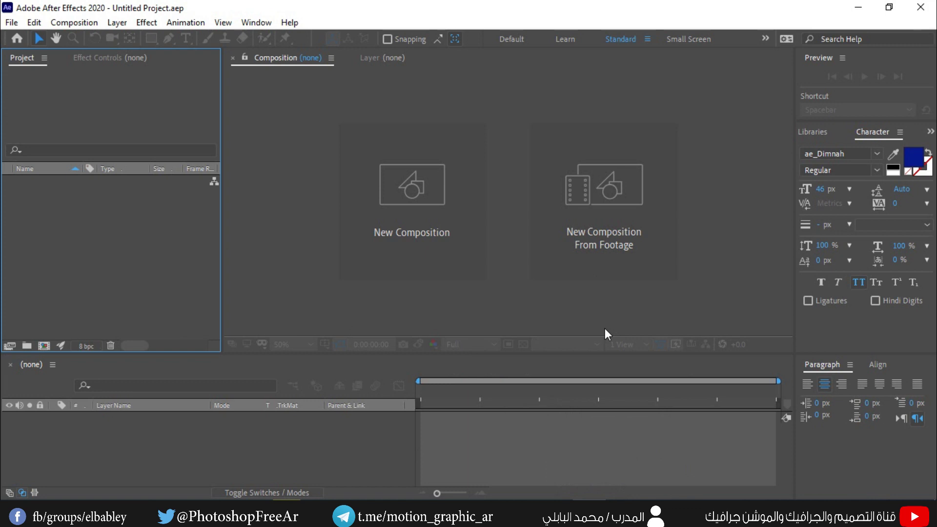
- Start a new composition with Ctrl+N to bring up Composition Settings
key("ctrl+n")
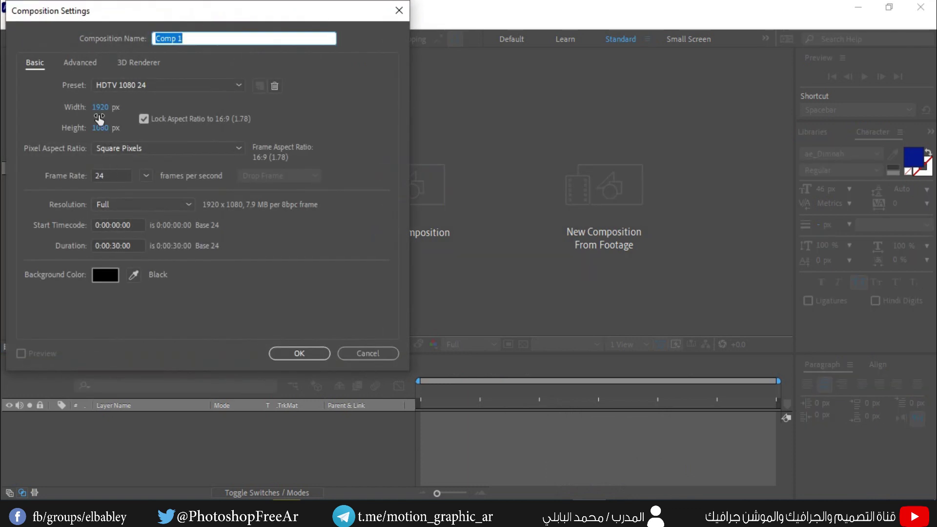
- Create the composition and import the desk image tabel.jpg
left_click(296, 354)
double_click(145, 280)
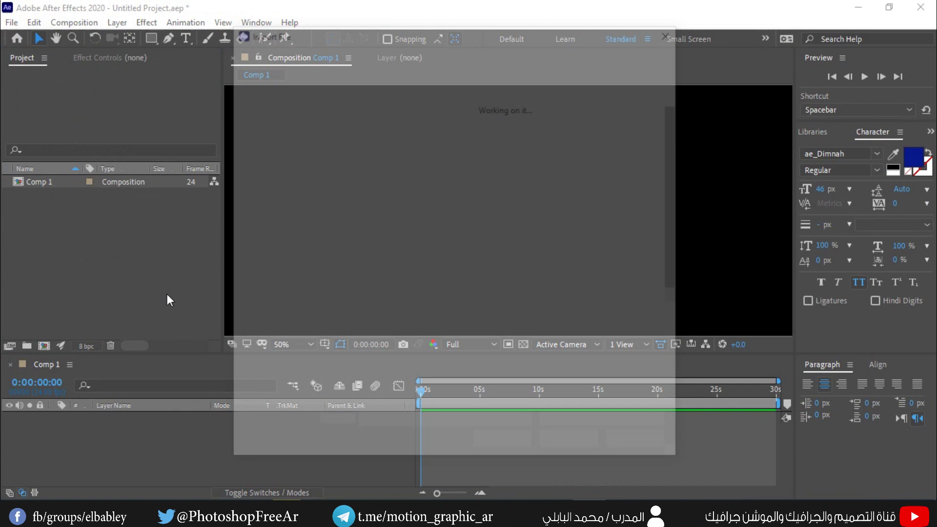
double_click(385, 295)
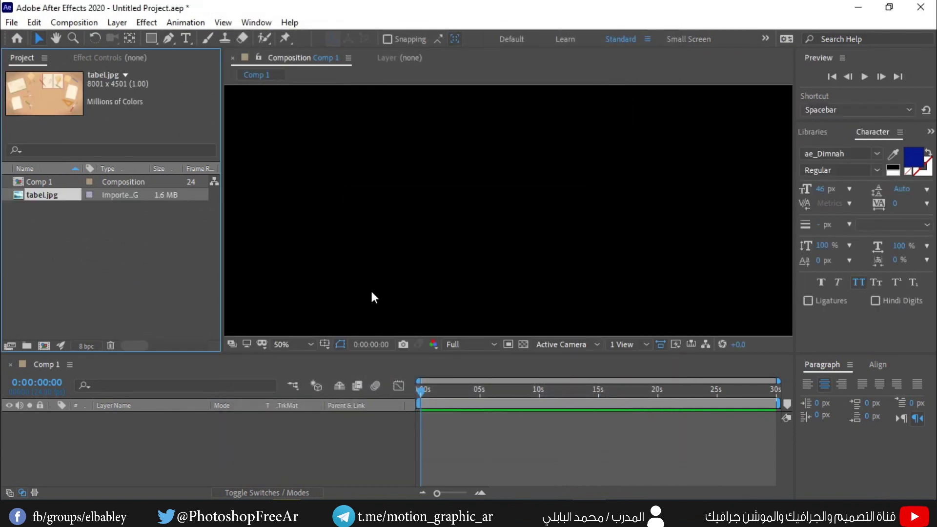
- Place tabel.jpg in Comp 1 and fit it to the composition frame
left_click_drag(56, 195, 499, 222)
scroll(494, 230, "down", 6)
right_click(522, 210)
mouse_move(556, 154)
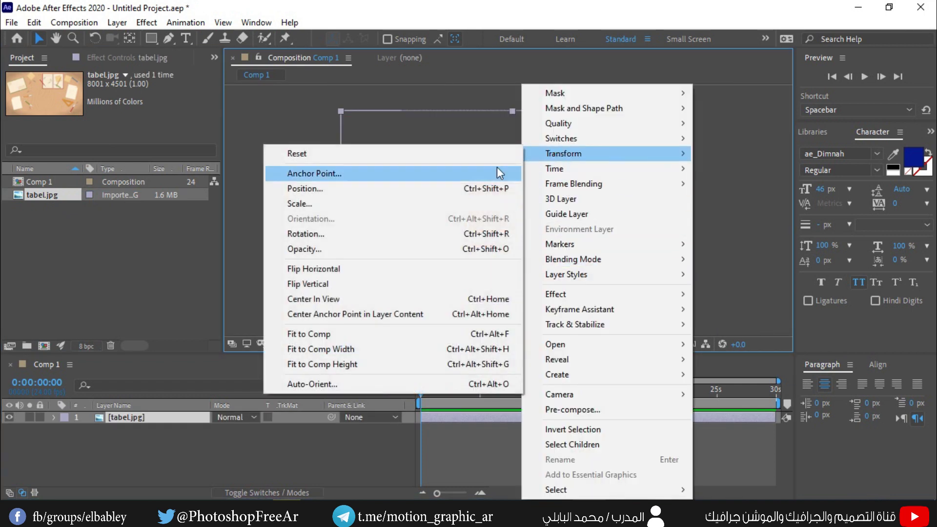
left_click(387, 333)
- Deselect the desk layer and pan the view toward the desk's centre
scroll(514, 262, "up", 1)
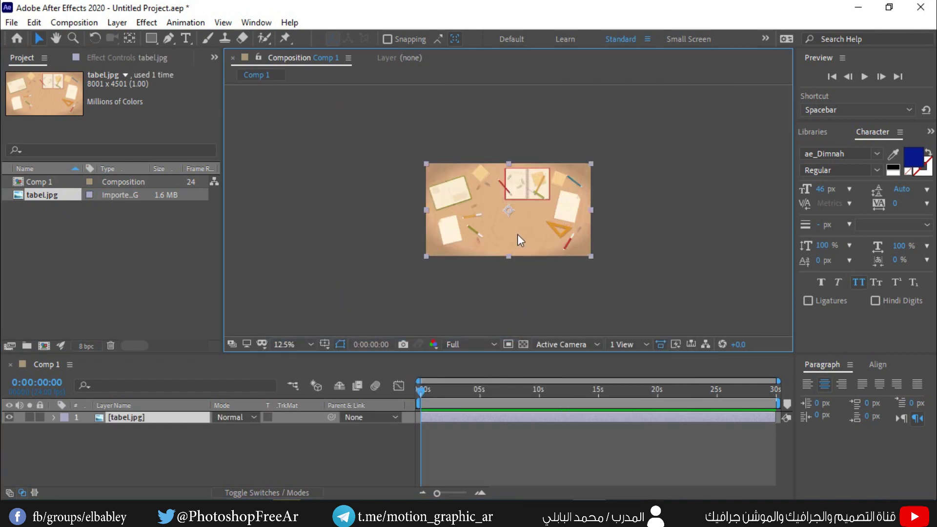
scroll(518, 236, "up", 1)
left_click(286, 446)
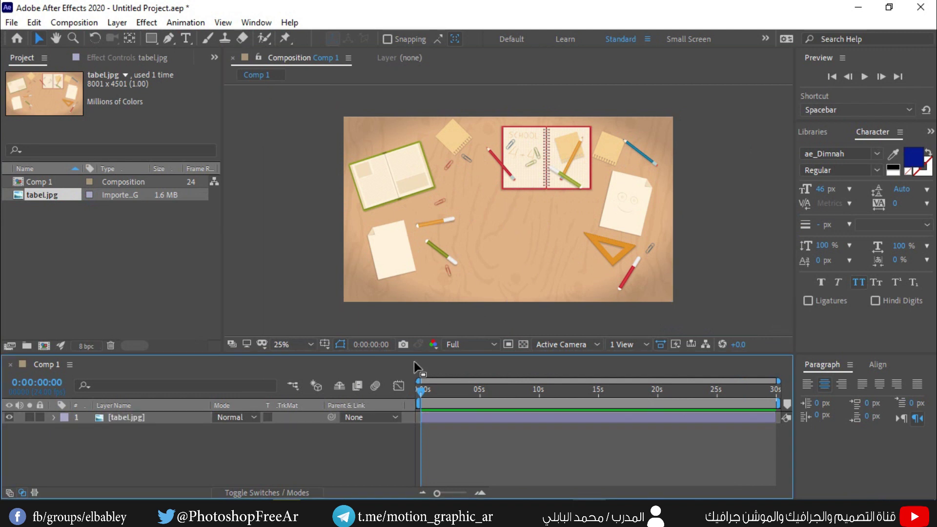
scroll(487, 253, "up", 1)
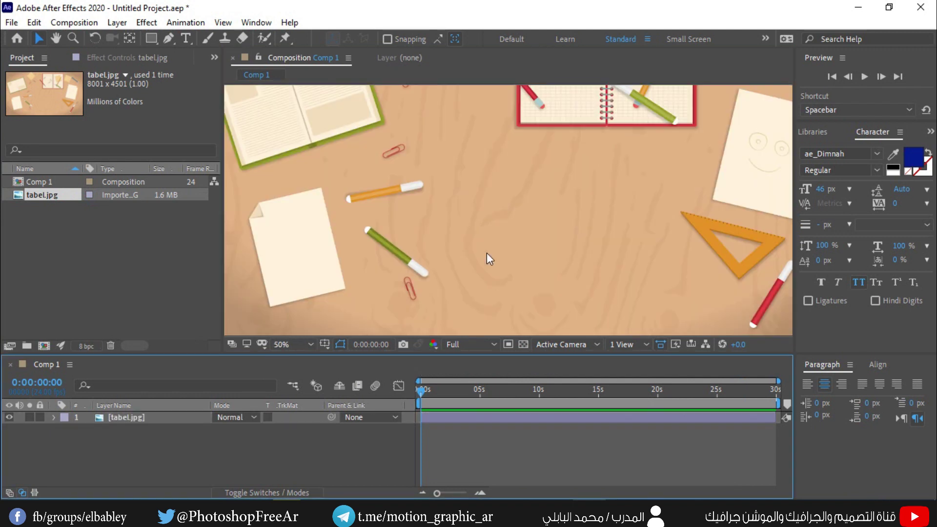
left_click(159, 41)
left_click_drag(589, 260, 557, 208)
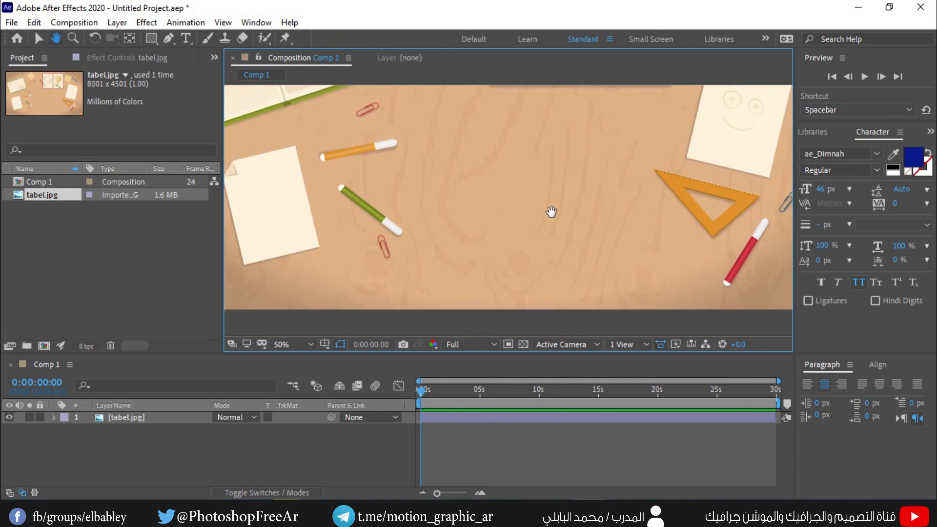
- Draw a paper-sized rectangle mid-desk filled with the sticky note's cream colour FEF2DB
left_click_drag(438, 116, 579, 292)
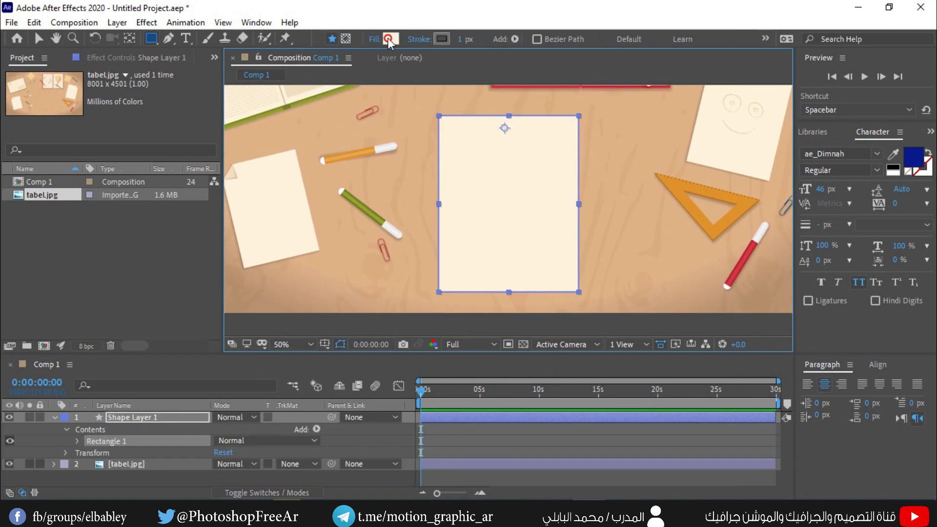
left_click(390, 38)
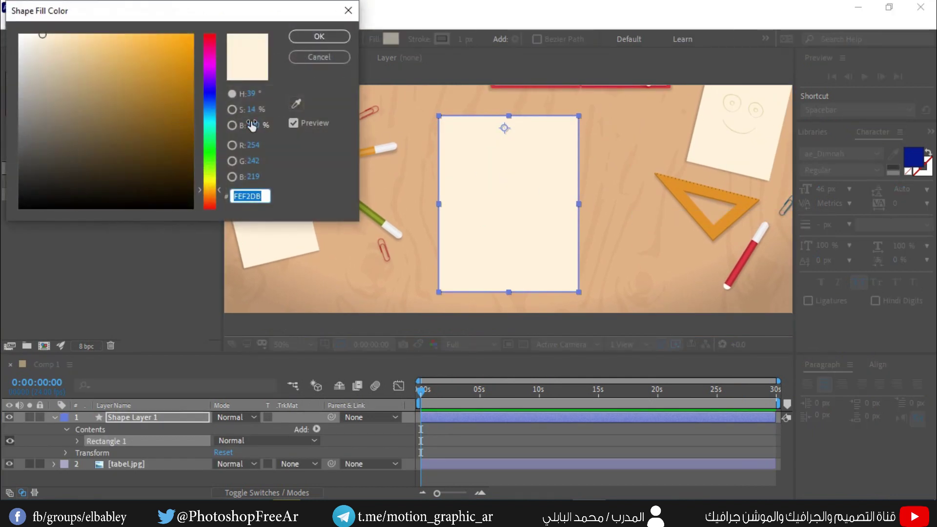
left_click(296, 104)
left_click(682, 159)
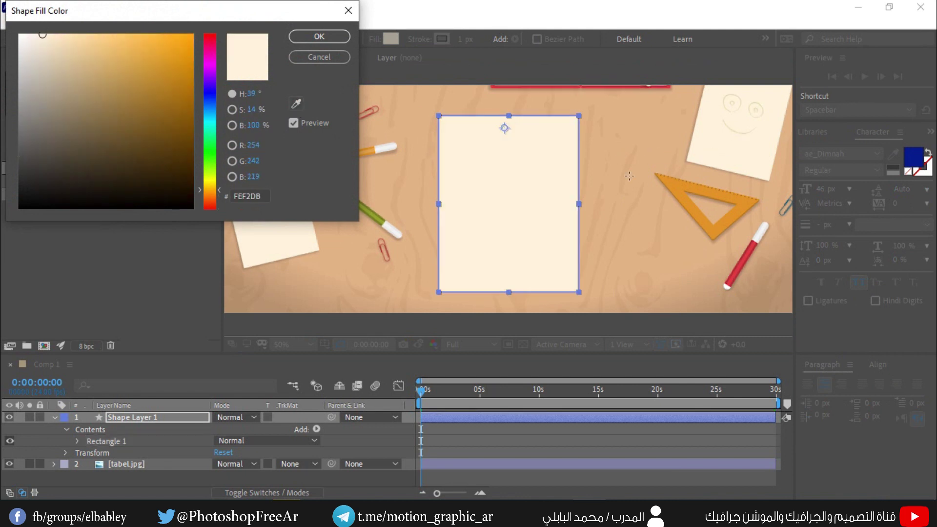
left_click(320, 36)
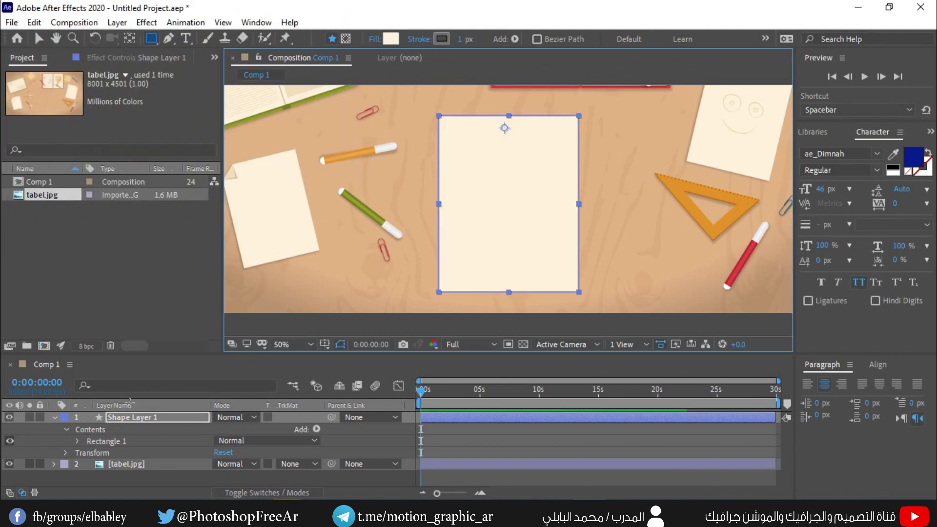
- Centre the paper's anchor point with the Pan Behind tool and pan to its top edge
left_click(54, 417)
left_click(151, 417)
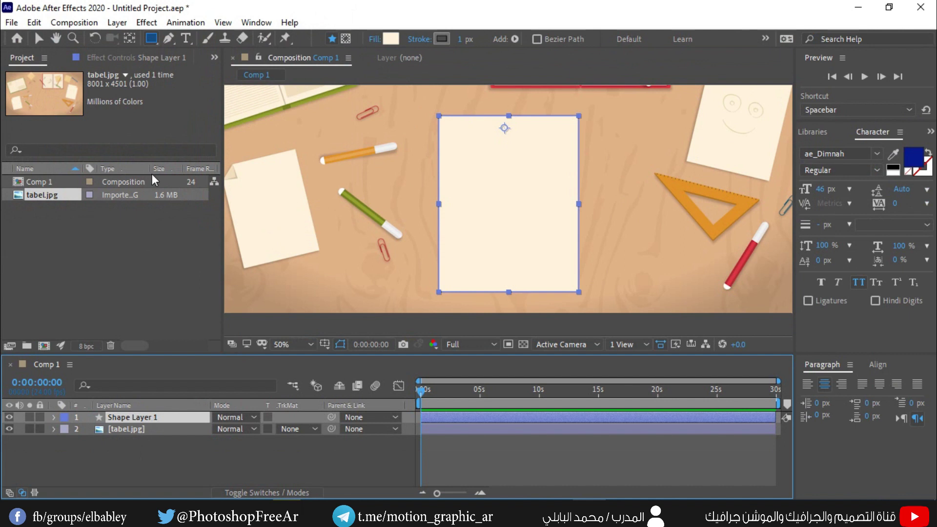
left_click(129, 42)
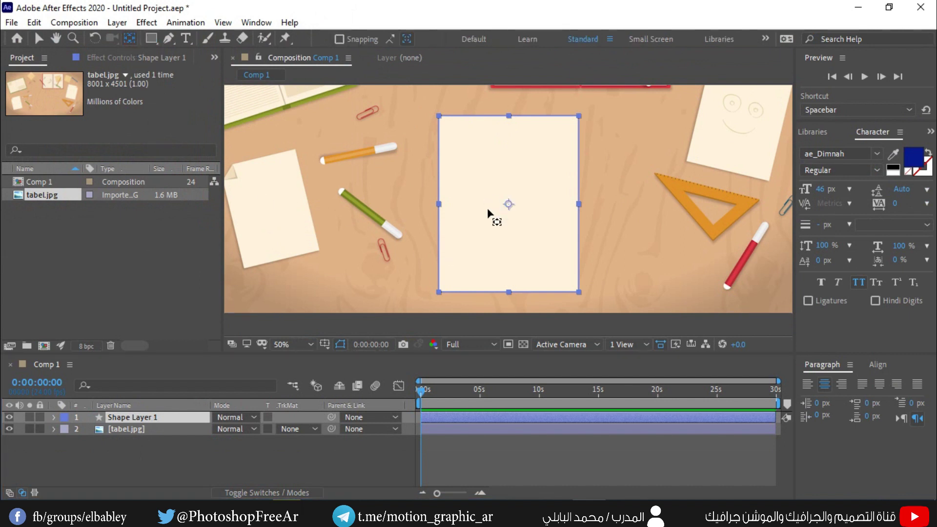
left_click(377, 445)
scroll(507, 239, "up", 2)
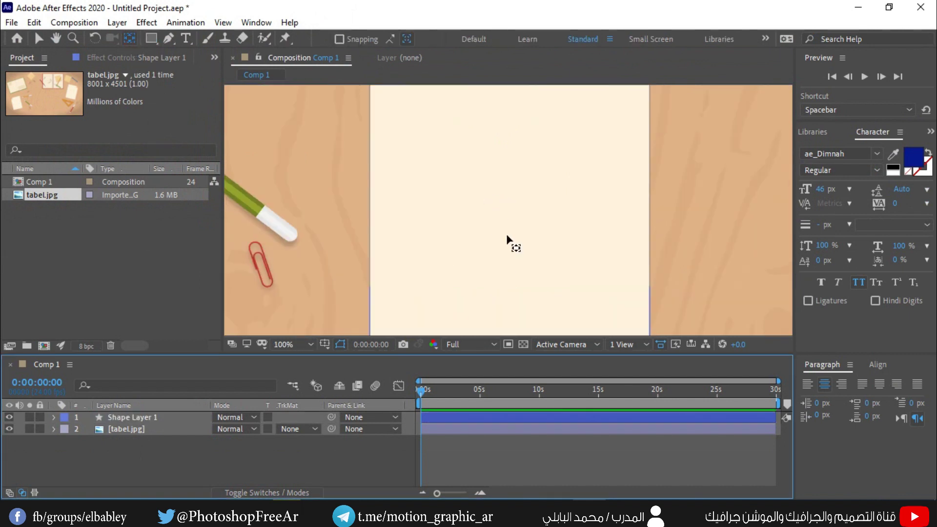
left_click_drag(521, 221, 523, 274)
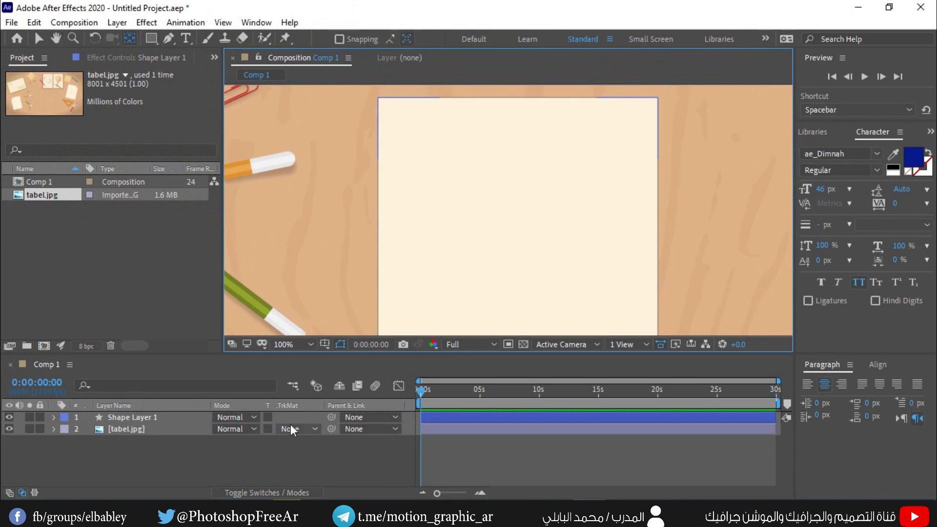
- Draw a horizontal Pen line across the paper's top with a grey 707070 stroke
left_click(168, 38)
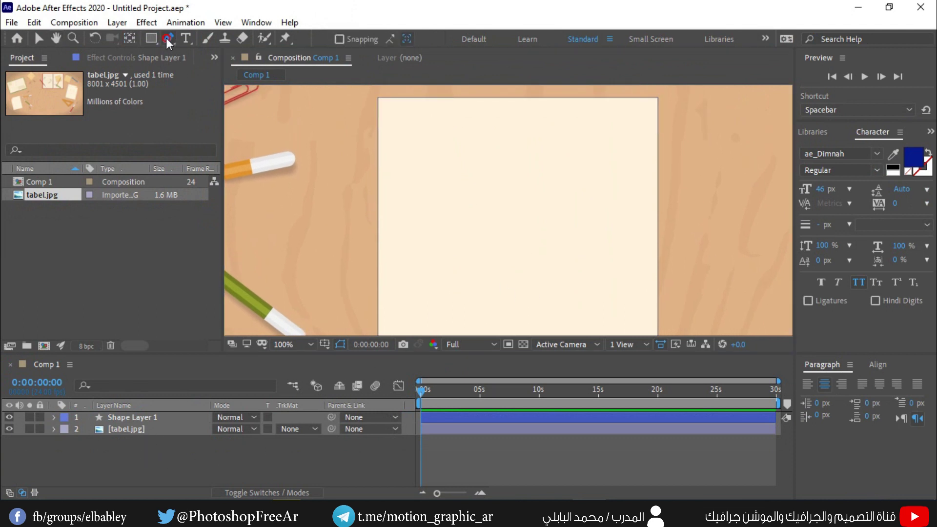
left_click(413, 139)
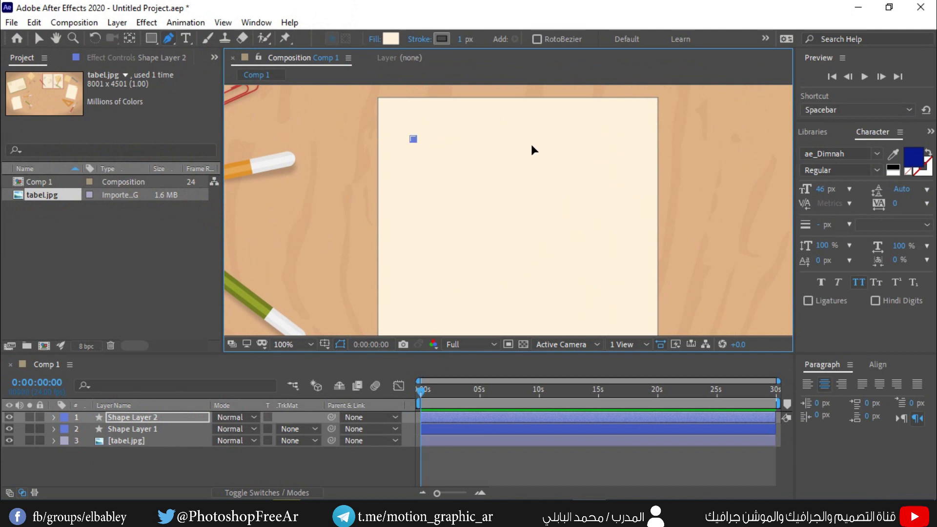
left_click(622, 139)
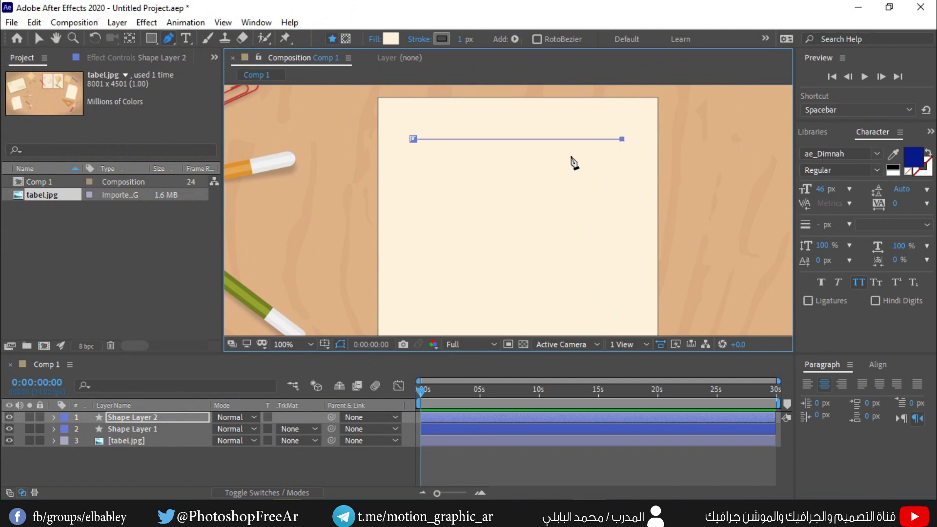
left_click(442, 39)
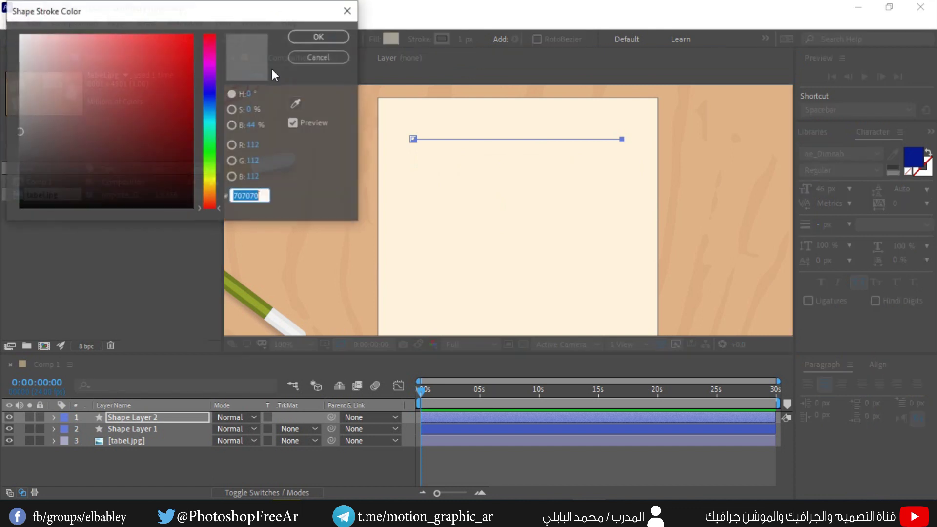
left_click(326, 60)
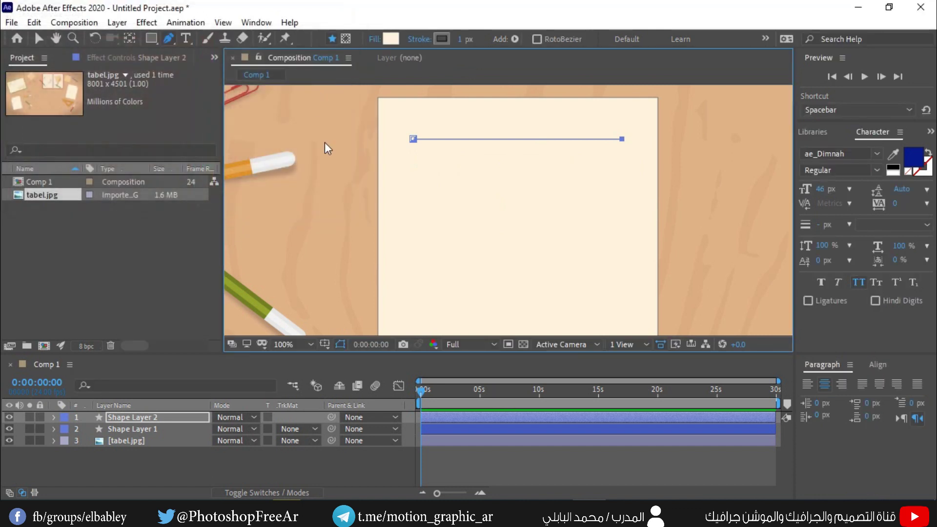
- Centre the line layer's anchor point and return to the Selection tool
left_click(125, 419)
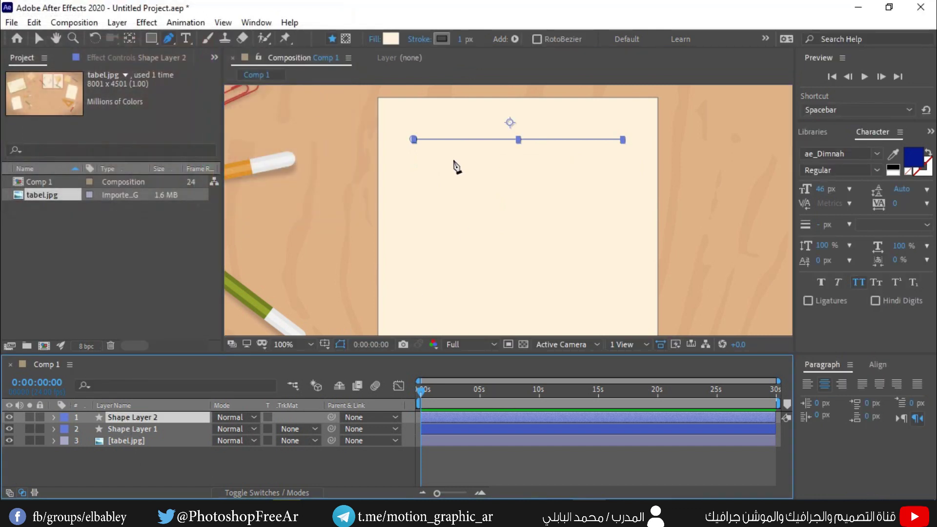
left_click(130, 39)
left_click(199, 460)
left_click(160, 420)
left_click(39, 38)
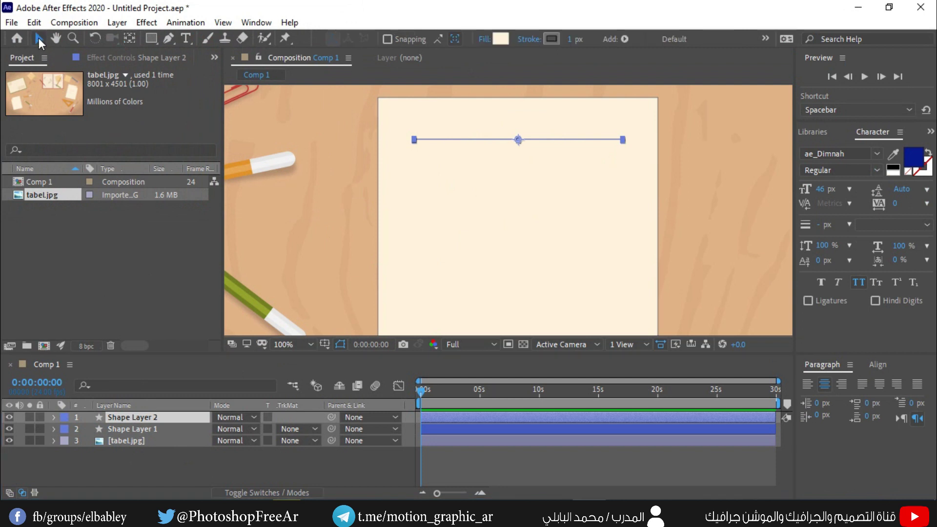
- Duplicate the ruled line four times, moving each copy further down the paper
key("ctrl+d")
left_click(519, 146)
left_click_drag(519, 148, 519, 189)
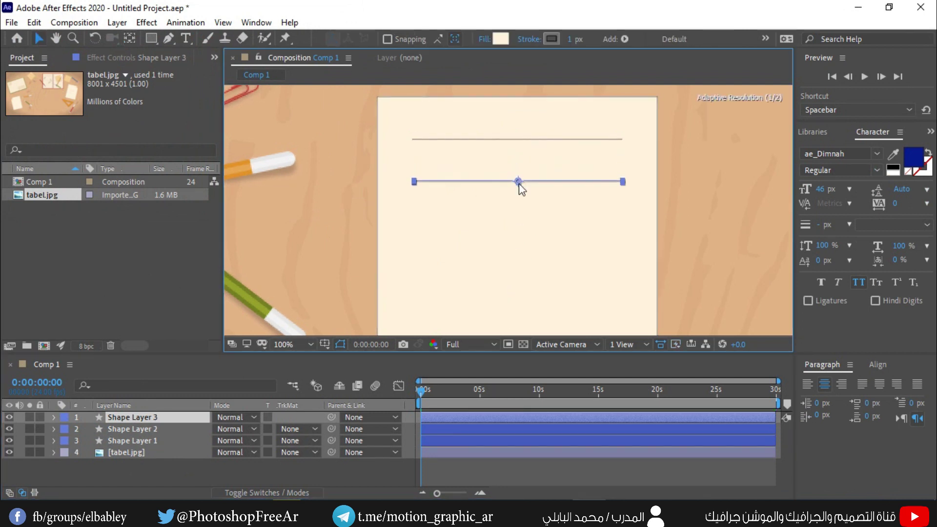
key("ctrl+d")
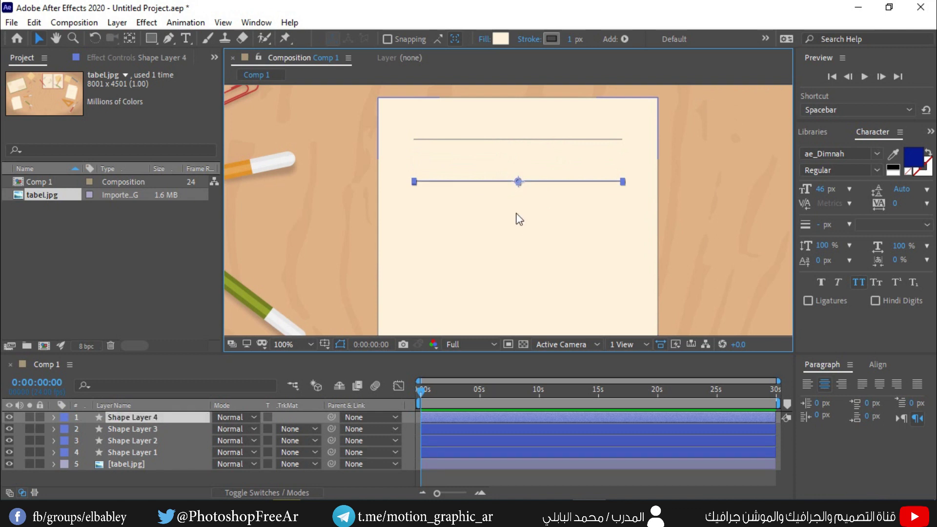
left_click_drag(517, 182, 518, 218)
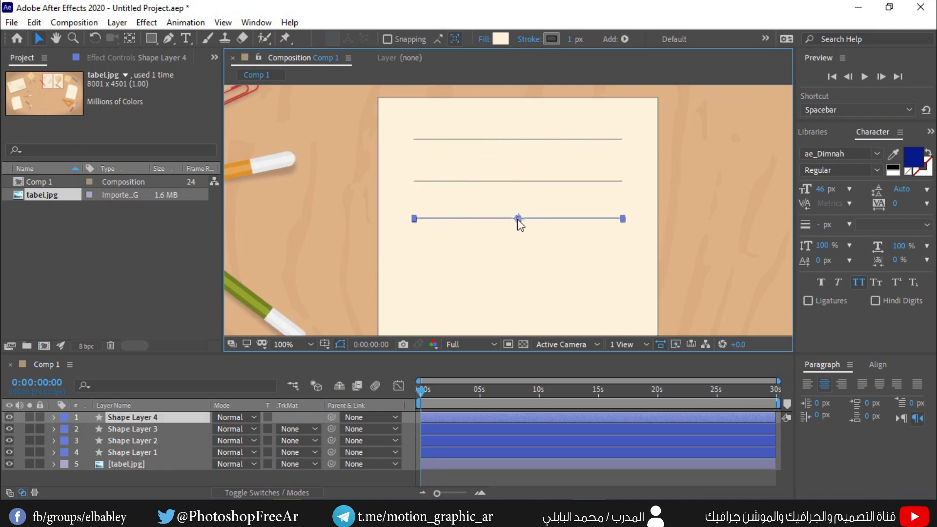
scroll(517, 231, "down", 3)
scroll(519, 219, "down", 2)
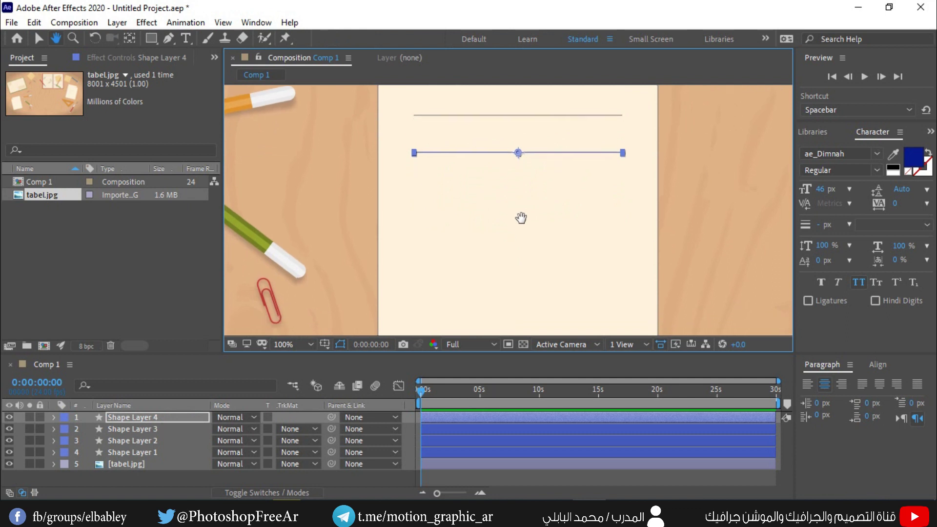
key("ctrl+d")
left_click_drag(518, 142, 521, 273)
scroll(532, 266, "down", 2)
key("ctrl+d")
scroll(139, 451, "down", 2)
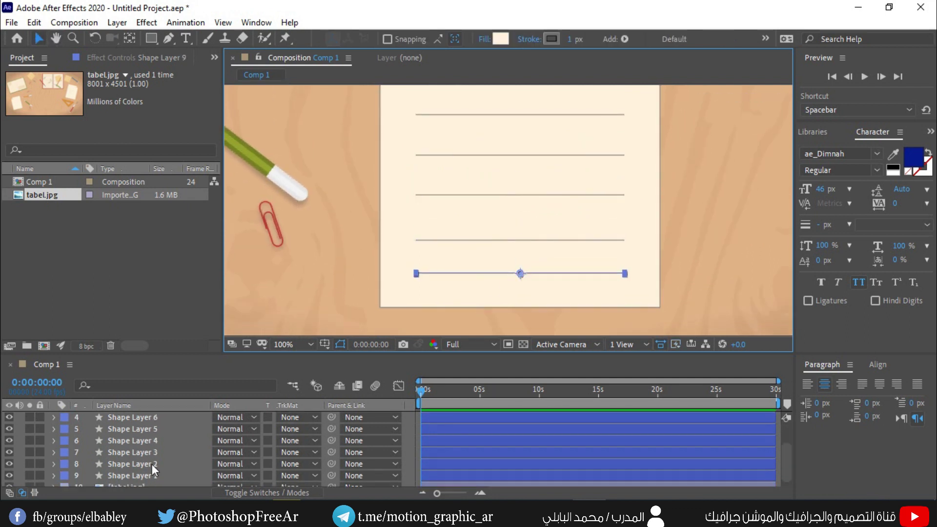
- Select all line layers and apply Distribute Vertical Centers from the Align panel
left_click(151, 464, "shift")
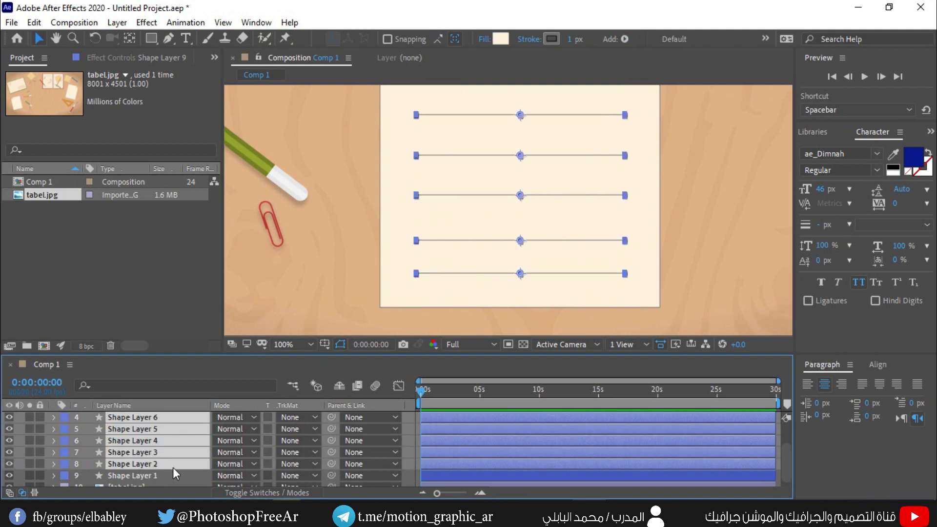
left_click(879, 367)
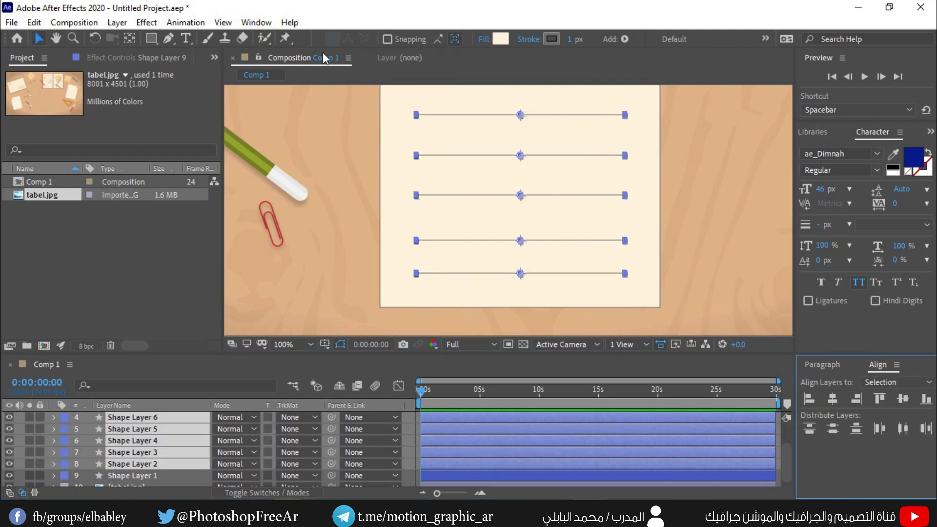
left_click(256, 22)
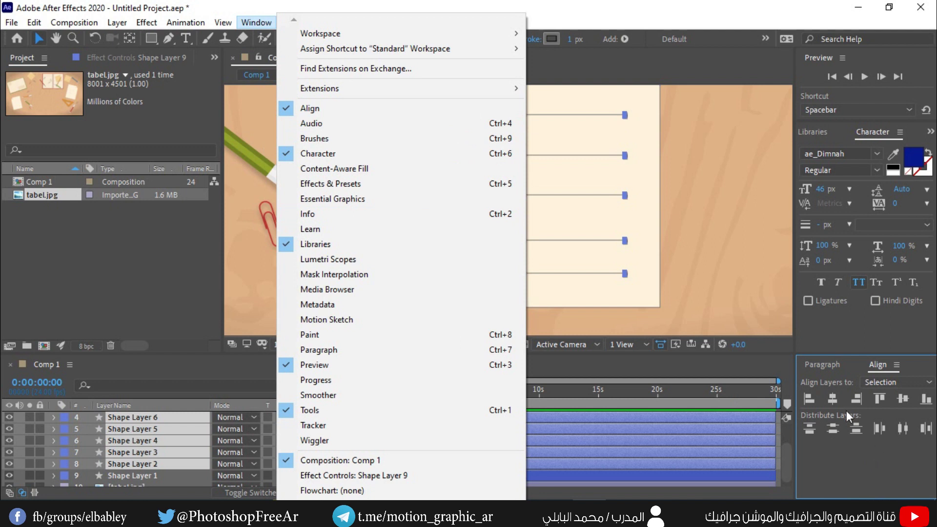
left_click(832, 402)
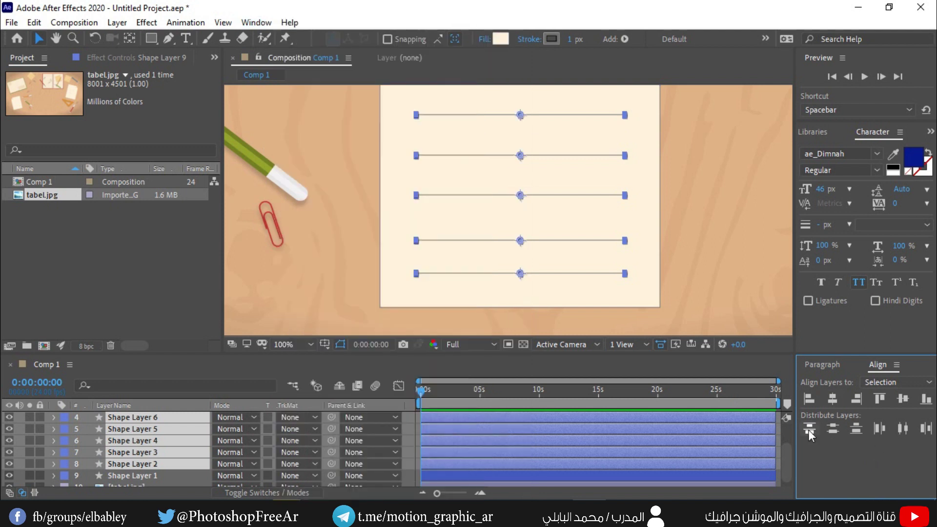
left_click(831, 431)
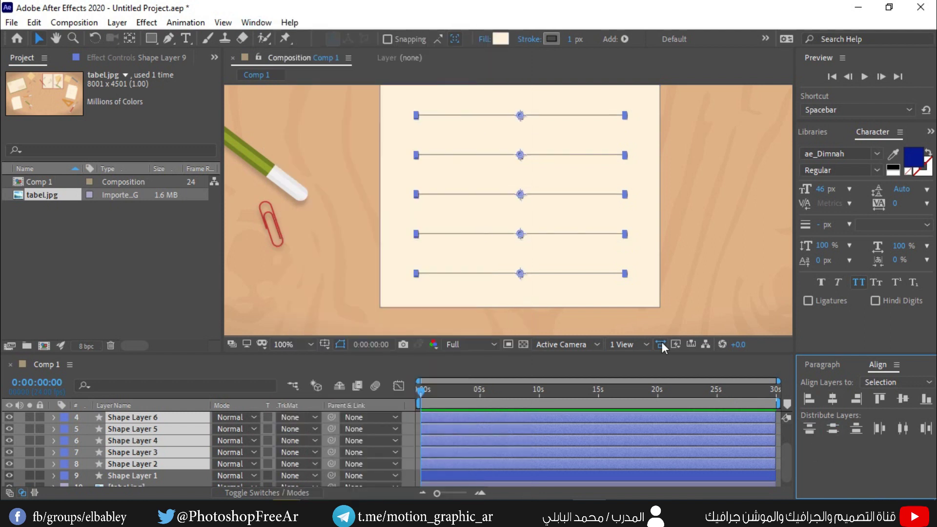
left_click(661, 345)
- Pre-compose the selected line layers into a precomp named 'lines'
right_click(129, 454)
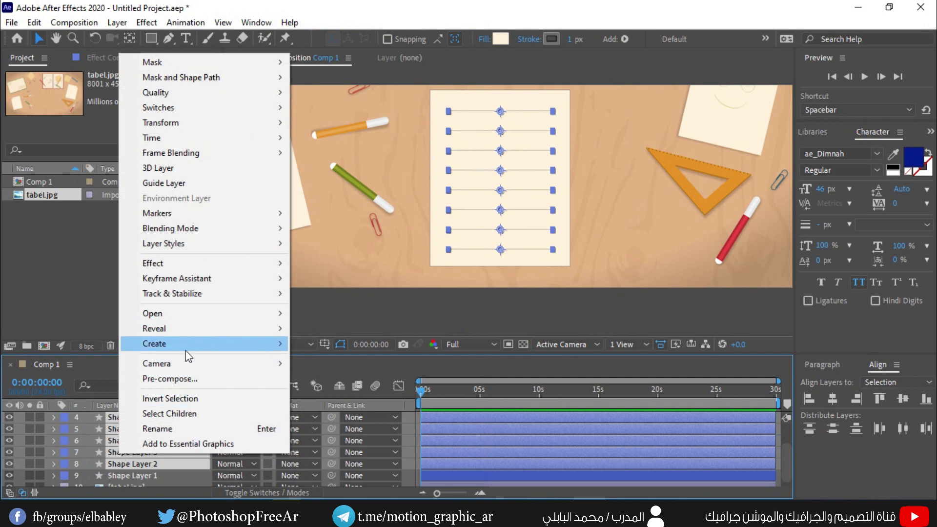
left_click(180, 380)
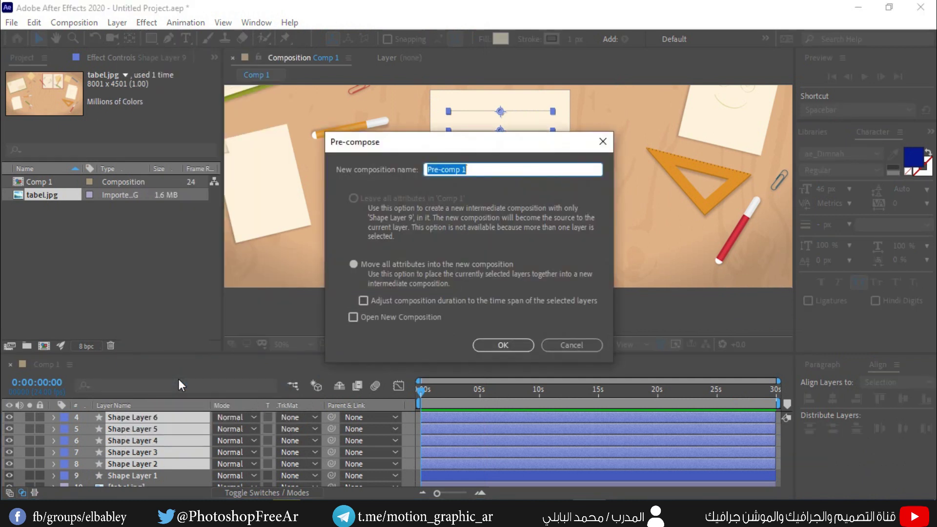
key("BackSpace")
left_click(515, 343)
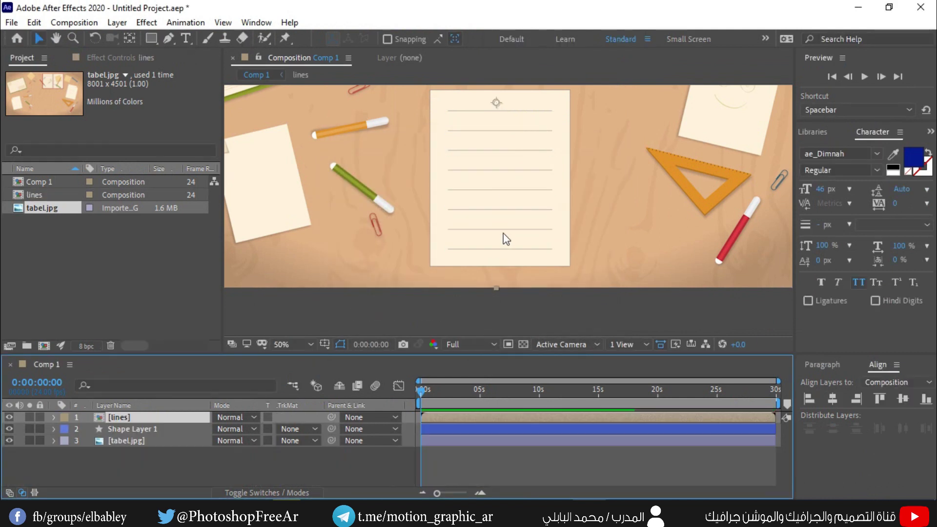
- Zoom to 200% on the page's top-left corner and draw a small circle there with the Ellipse tool
scroll(495, 217, "up", 1)
scroll(479, 247, "up", 1)
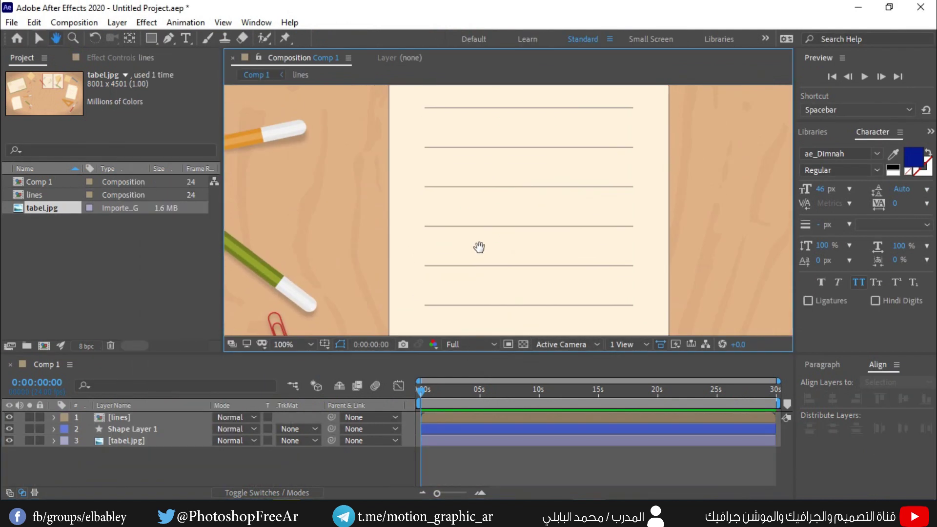
scroll(444, 188, "up", 2)
left_click_drag(444, 174, 475, 233)
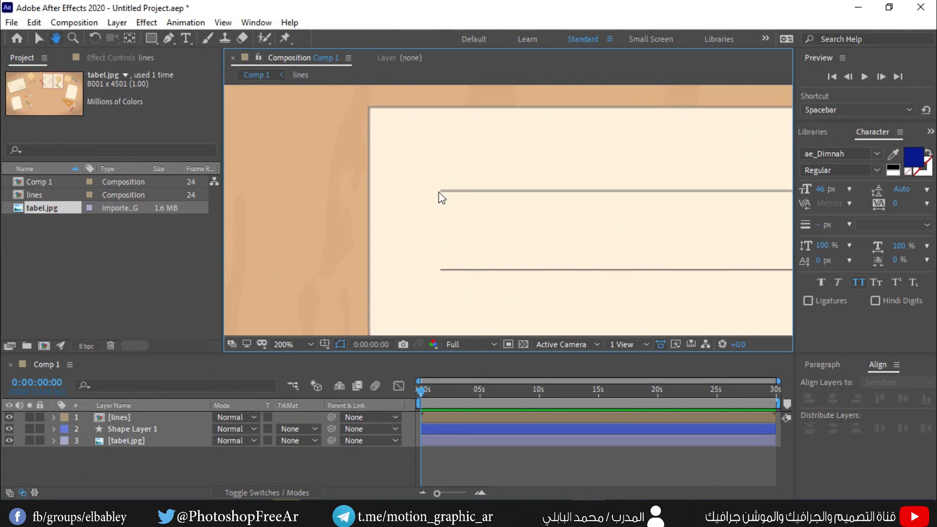
left_click_drag(152, 42, 189, 71)
left_click_drag(382, 128, 413, 160)
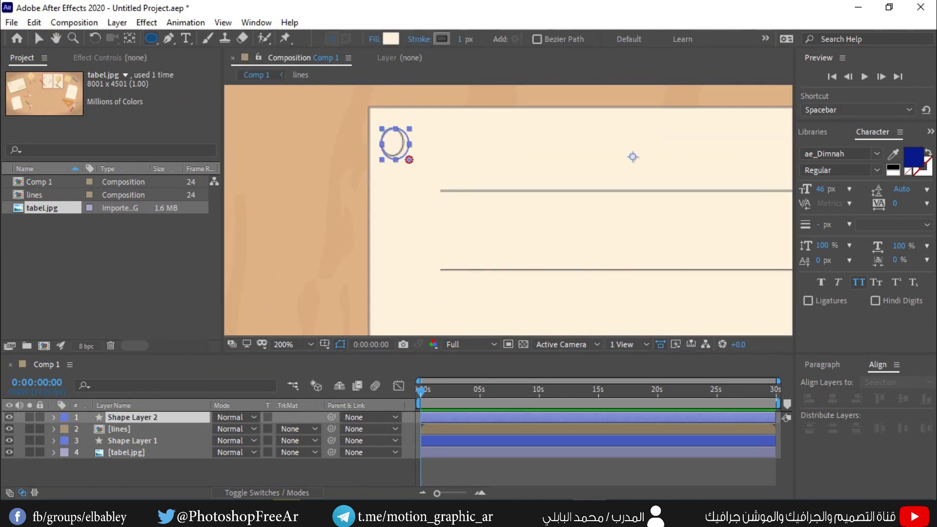
- Centre the circle's anchor point using Pan Behind and Ctrl+Alt+Home
left_click(55, 417)
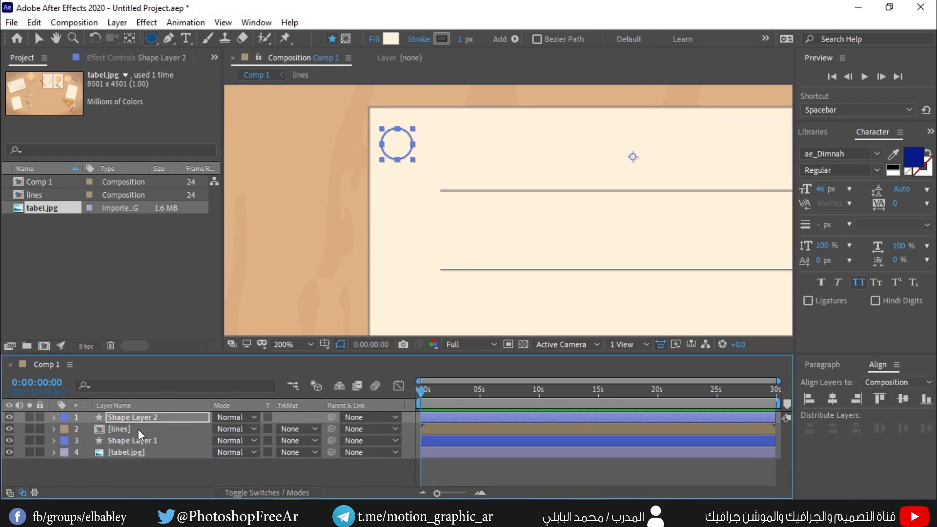
key("Return")
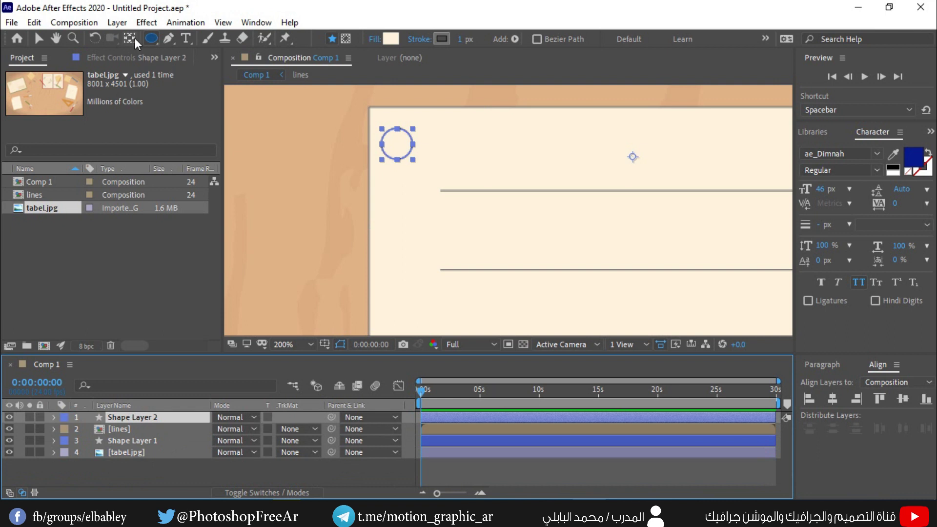
left_click(133, 38)
key("ctrl+alt+Home")
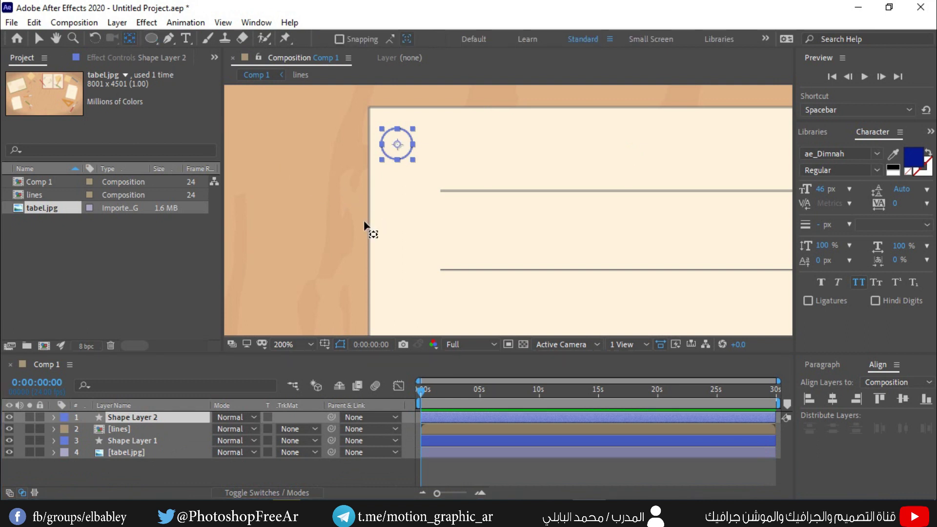
left_click(128, 417)
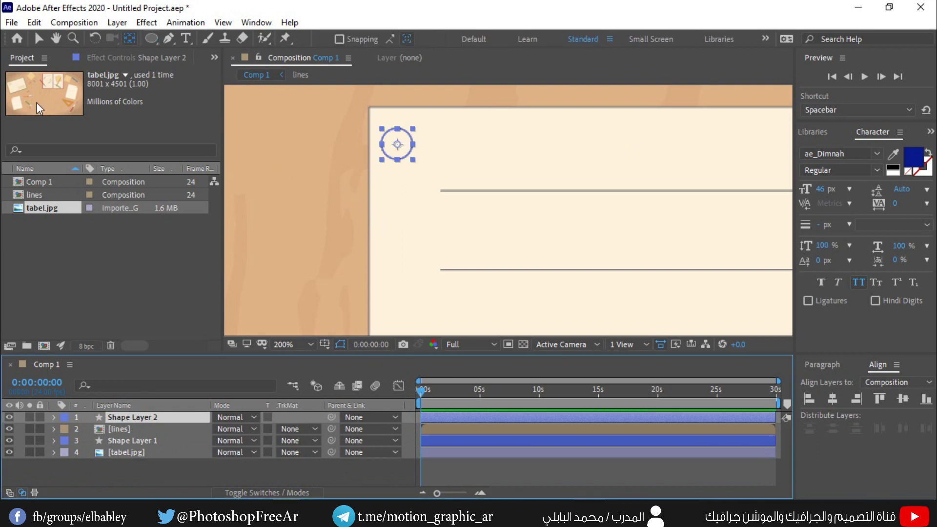
left_click(39, 40)
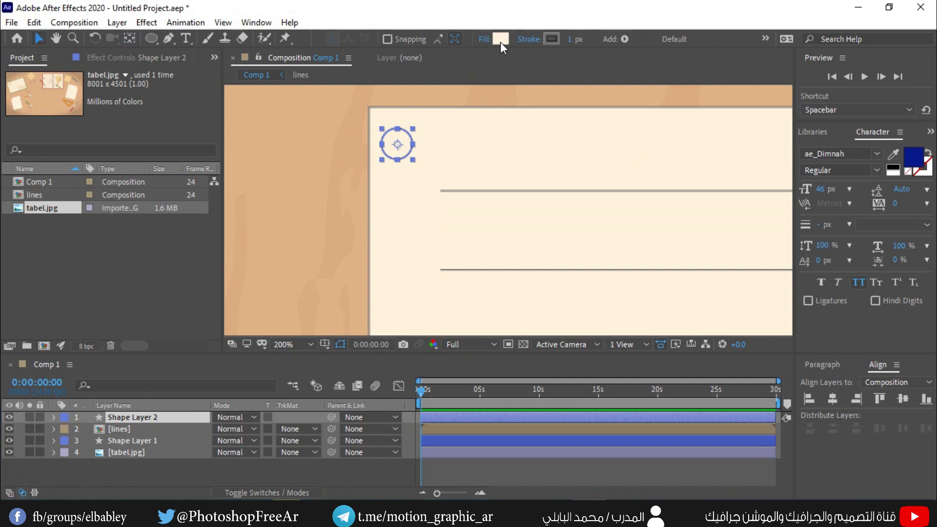
- Give the circle a dark brown 1F1502 fill and no stroke
left_click(500, 42)
left_click(183, 188)
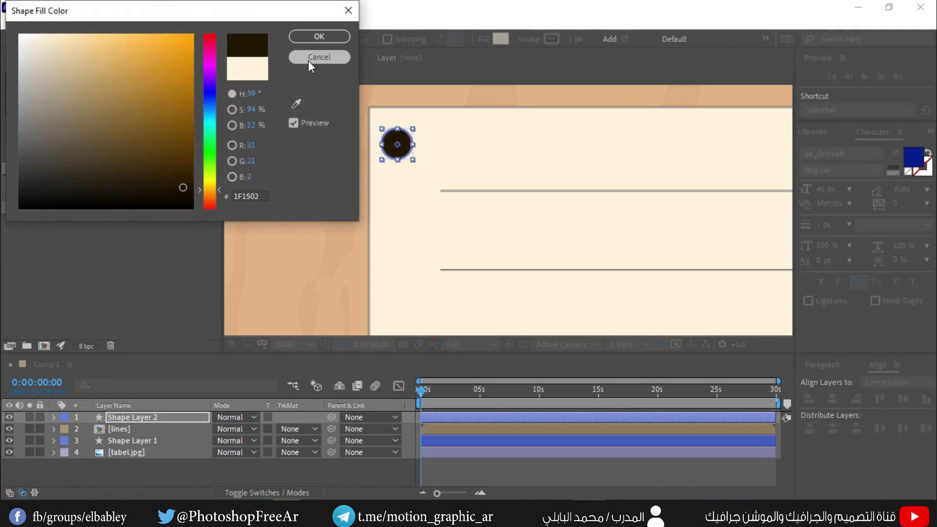
left_click(322, 38)
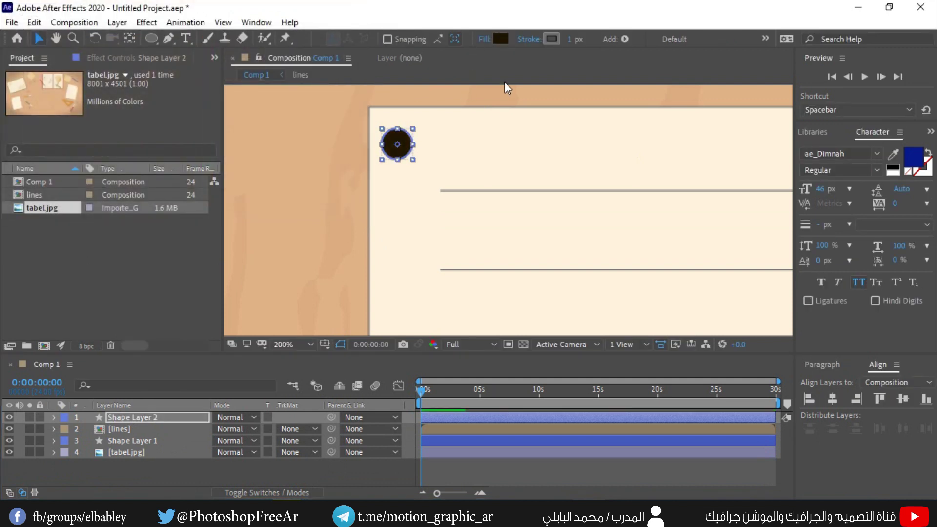
left_click(532, 40)
left_click(24, 38)
left_click(68, 118)
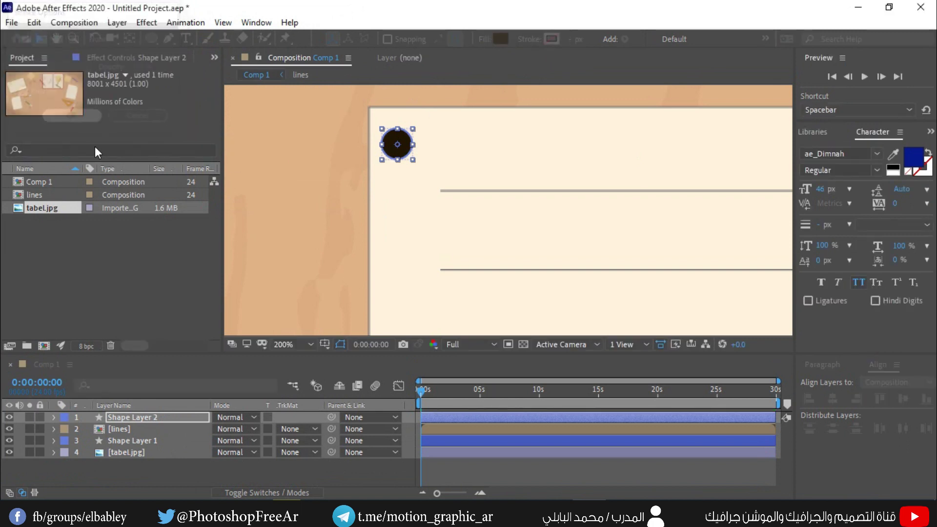
- Deselect, then reselect the dark dot and its shape layer
left_click(258, 468)
scroll(442, 209, "down", 3)
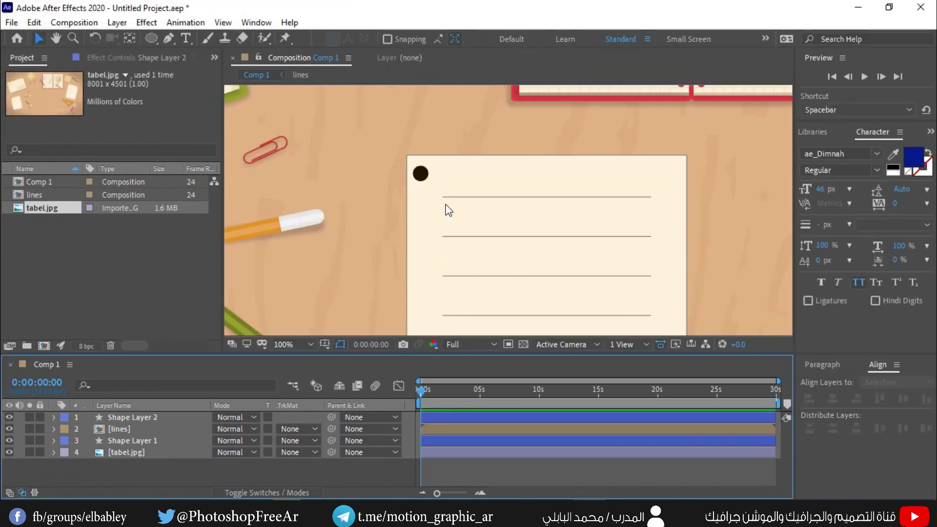
scroll(441, 209, "up", 3)
left_click(402, 138)
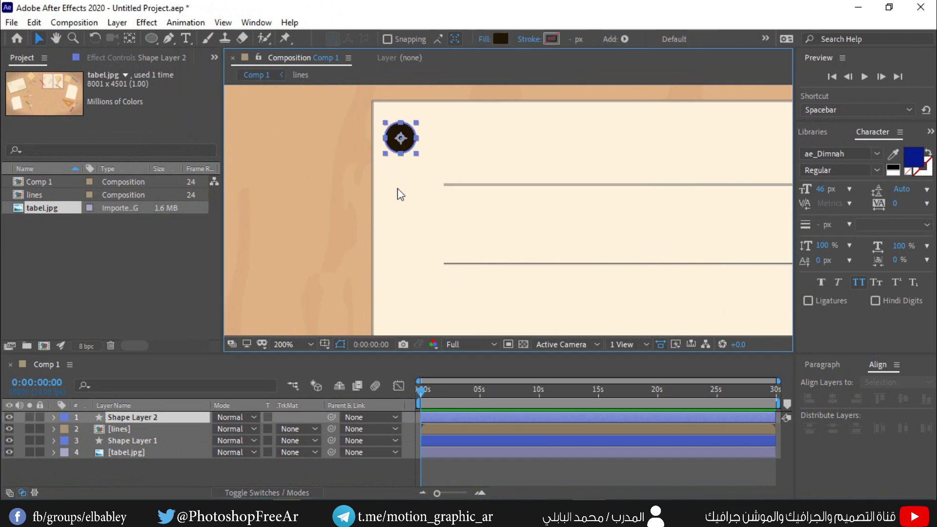
left_click(149, 418)
- Duplicate the dot twice, moving each copy lower down the page's left edge
key("ctrl+d")
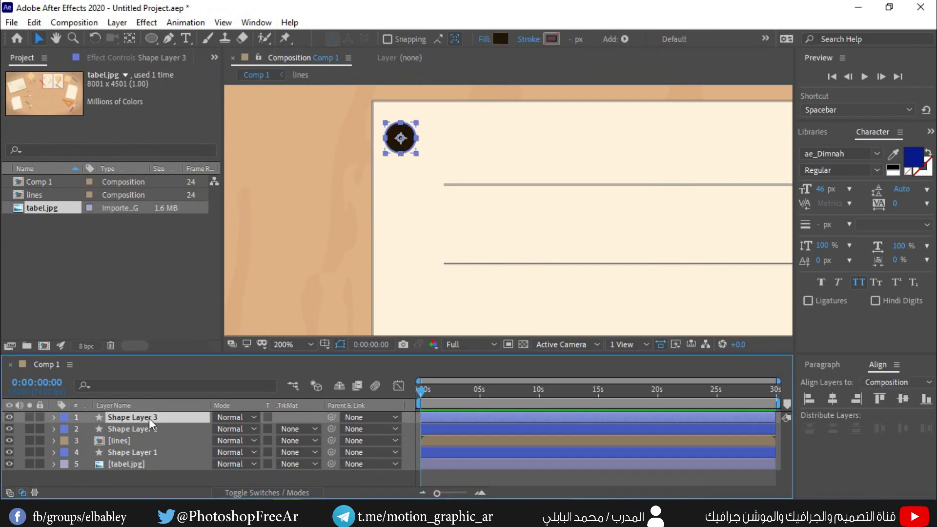
left_click_drag(401, 139, 401, 178)
left_click(180, 416)
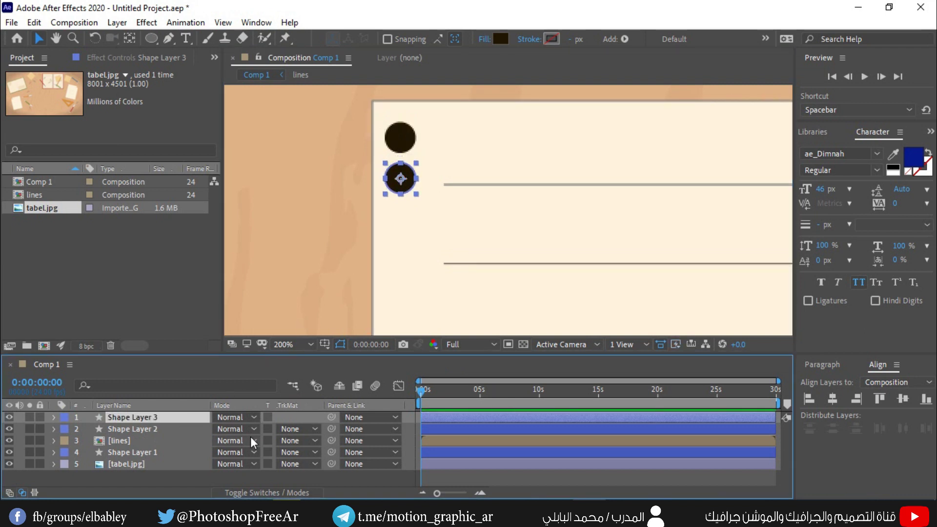
key("ctrl+d")
left_click(404, 210)
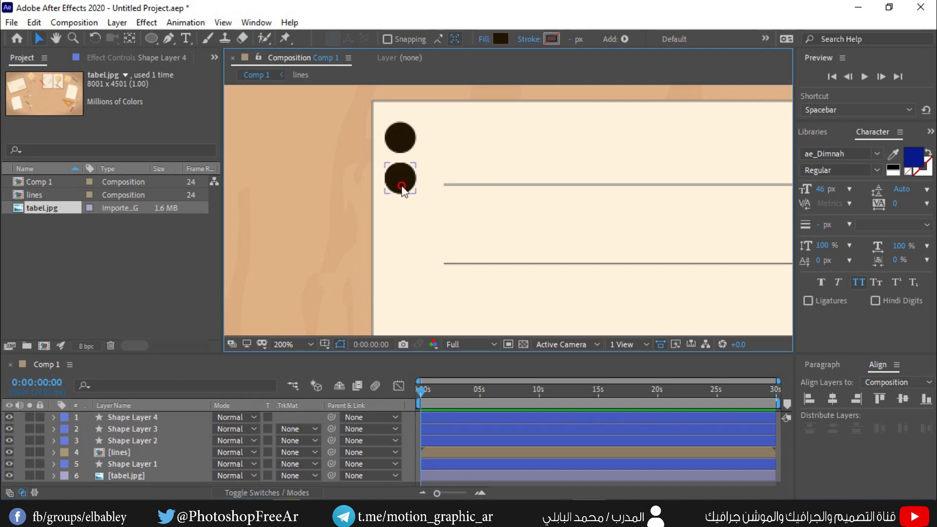
left_click(132, 418)
mouse_move(394, 176)
left_mouse_down()
mouse_move(393, 216)
mouse_move(409, 240)
left_mouse_up()
scroll(384, 157, "down", 3)
- Add more dot copies down to the page bottom and zoom out to see the whole page
key("ctrl+d")
scroll(404, 130, "down", 1)
key("ctrl+d")
key("ctrl+d")
key("ctrl+d")
key("ctrl+d")
scroll(458, 206, "up", 1)
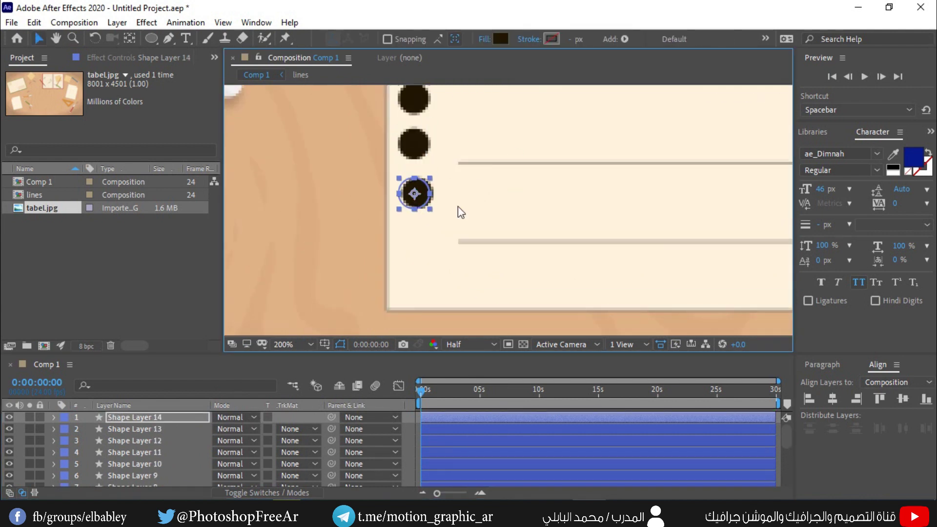
key("ctrl+d")
key("shift+Down")
key("ctrl+d")
key("shift+Down")
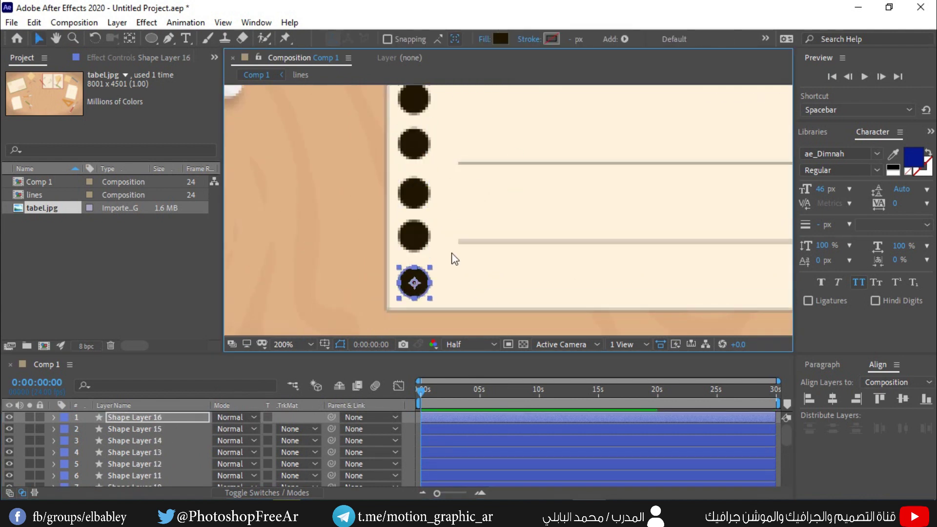
scroll(450, 257, "down", 2)
scroll(452, 258, "down", 1)
left_click_drag(491, 178, 479, 207)
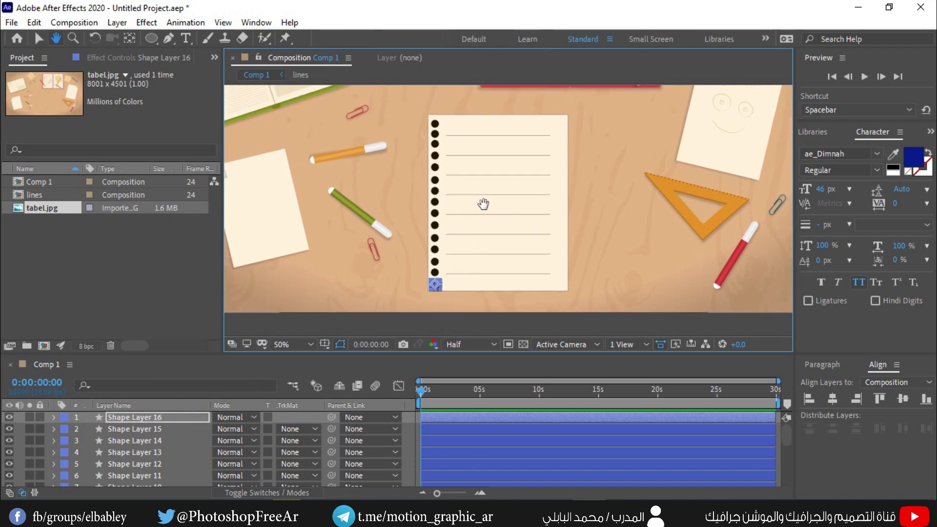
left_click(137, 422)
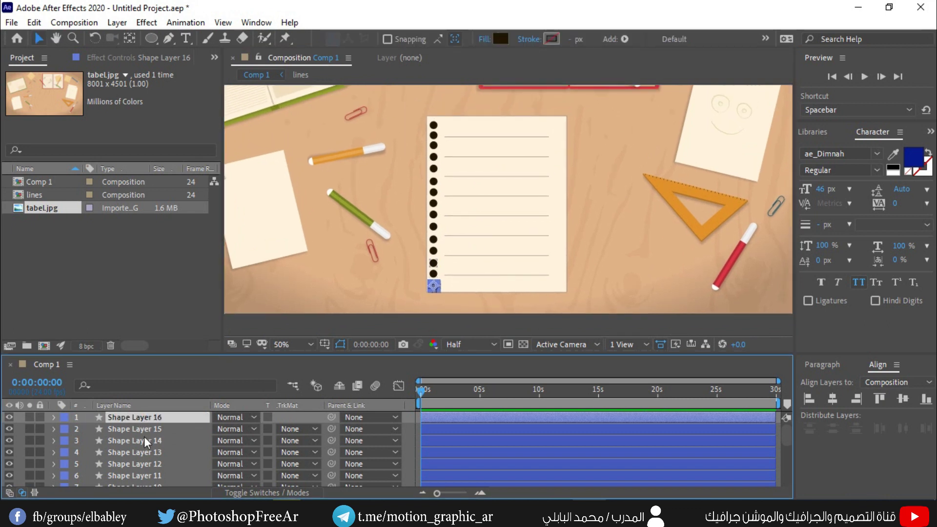
left_click(144, 436)
scroll(144, 437, "down", 3)
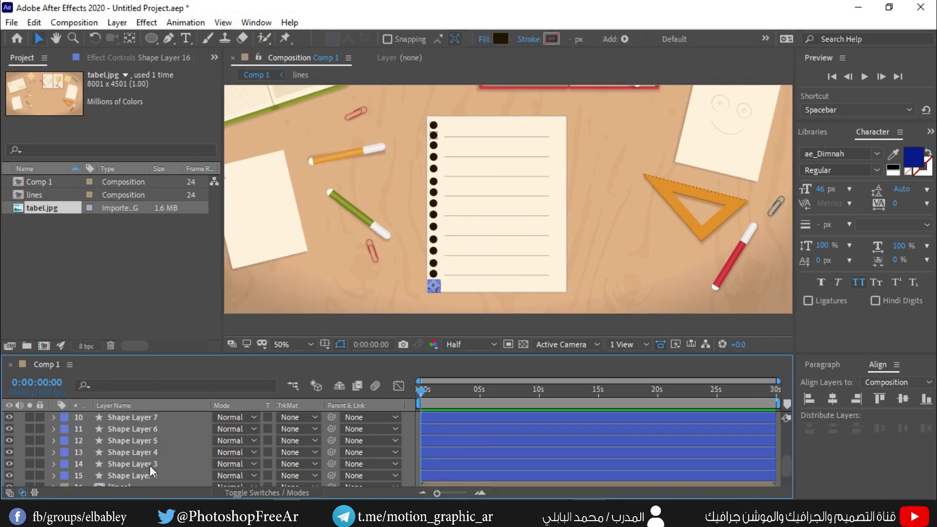
- Select the dot layers and apply Distribute Top to space them evenly
left_click(149, 464, "shift")
left_click(154, 477, "shift")
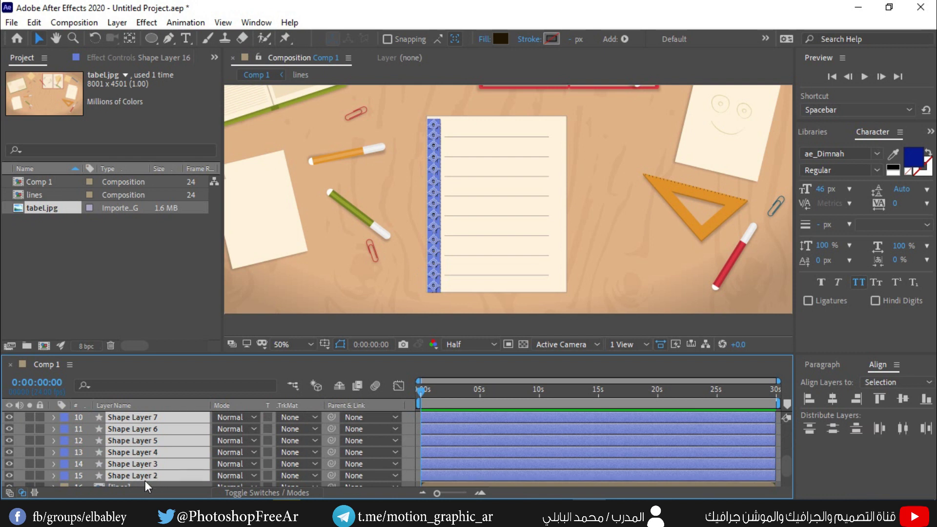
scroll(145, 481, "down", 2)
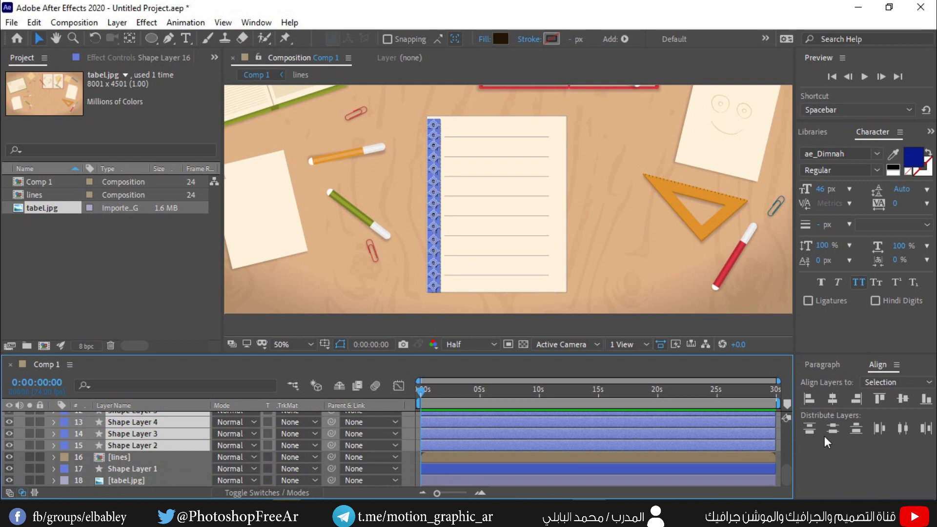
left_click(810, 430)
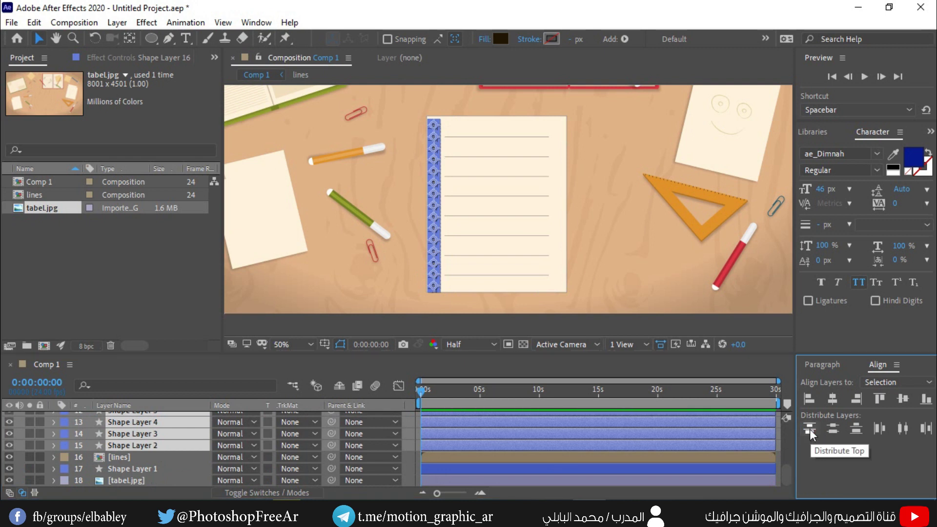
- Deselect all layers and begin reselecting the hole shape layers
left_click(609, 432)
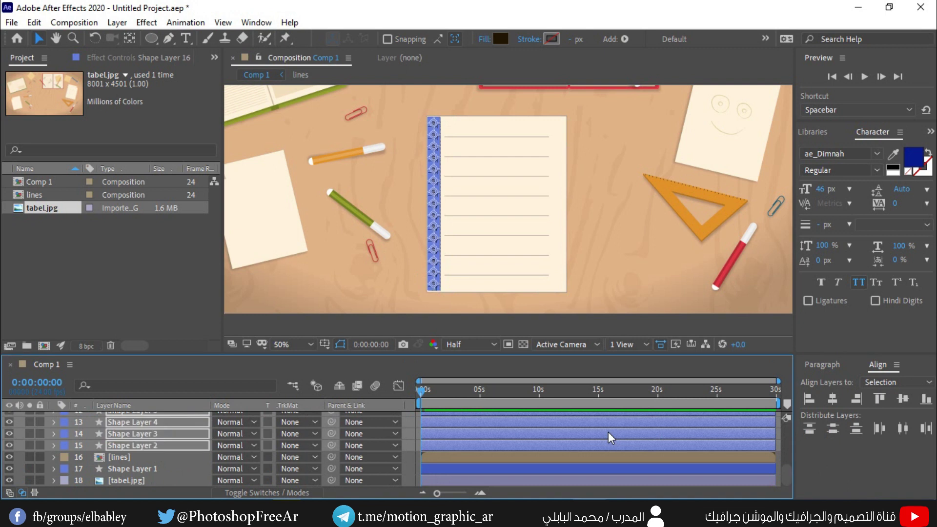
key("ctrl+shift+a")
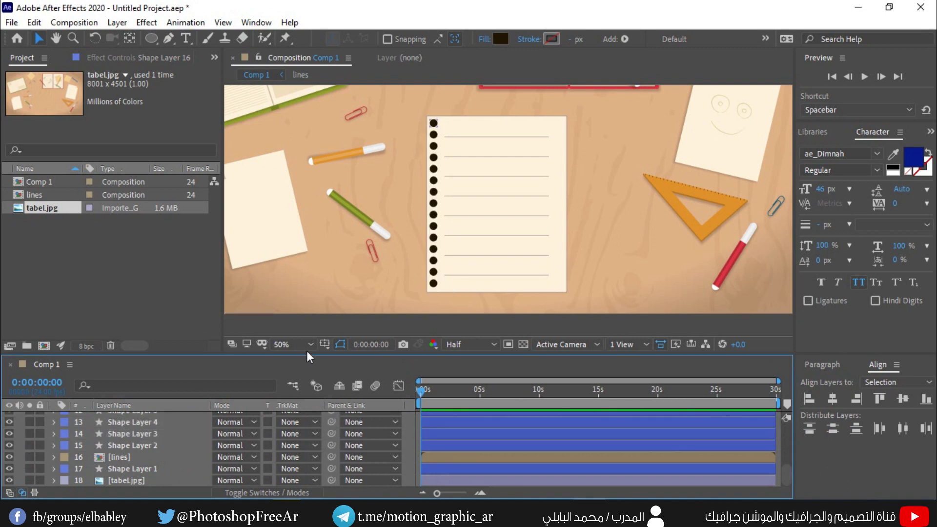
left_click(142, 446)
scroll(188, 460, "up", 5)
- Pre-compose all the binding-hole shape layers into a new composition named 'halls'
left_click(156, 418, "shift")
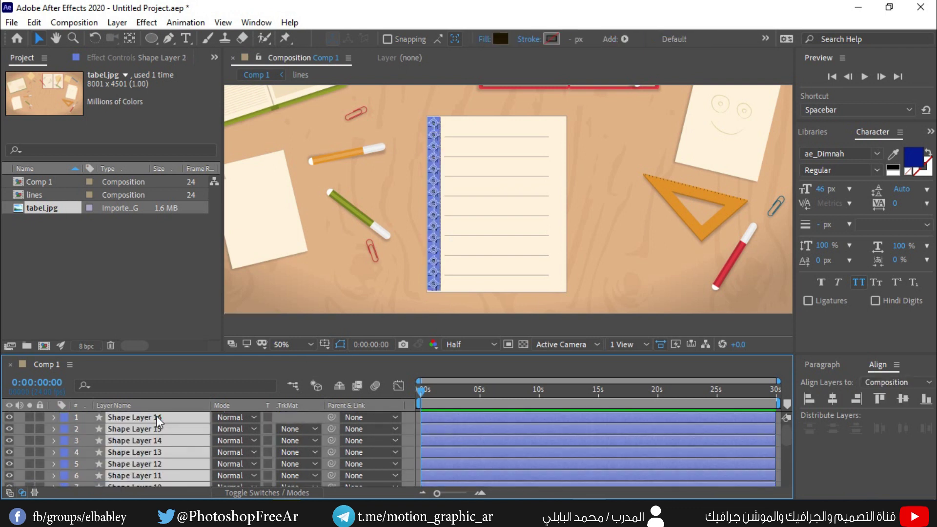
right_click(156, 416)
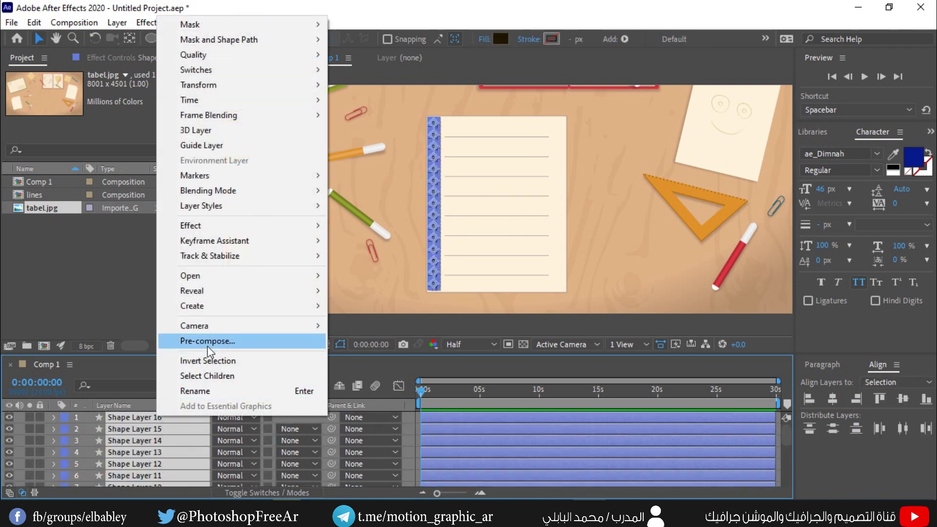
left_click(208, 342)
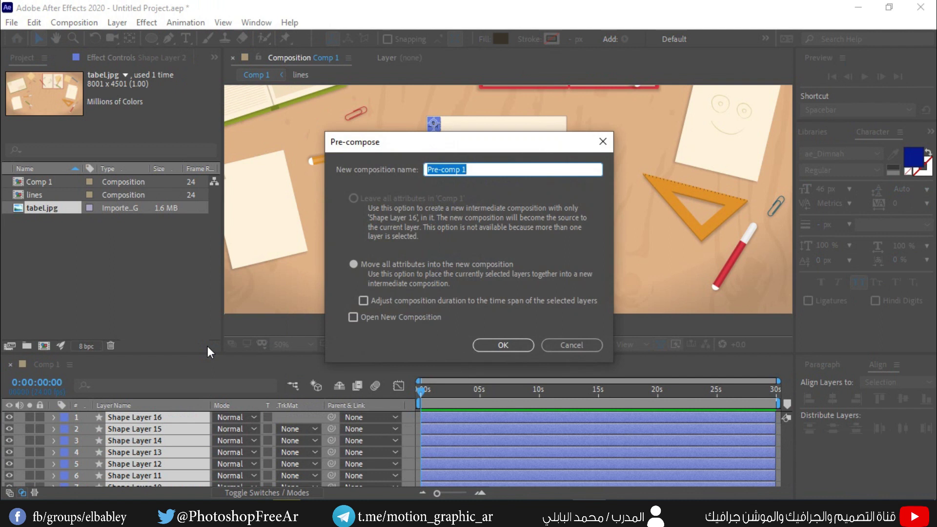
type("halls")
left_click(494, 346)
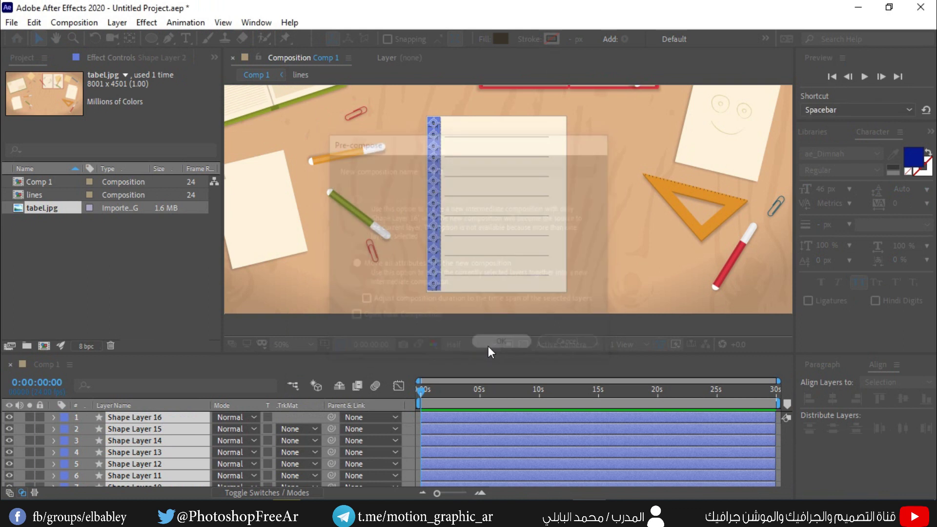
- Move halls below lines and set the paper shape's track matte to Alpha Inverted [halls]
left_click_drag(130, 418, 131, 435)
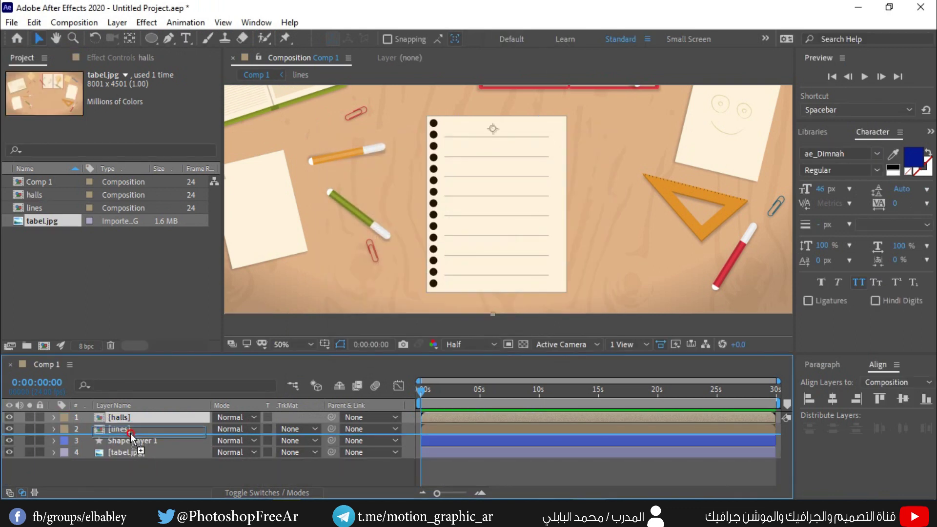
left_click(289, 440)
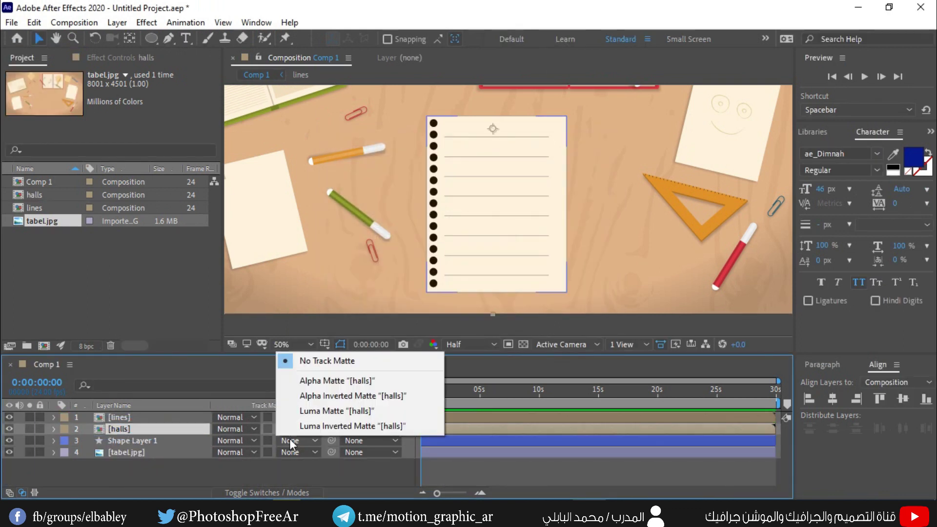
left_click(331, 398)
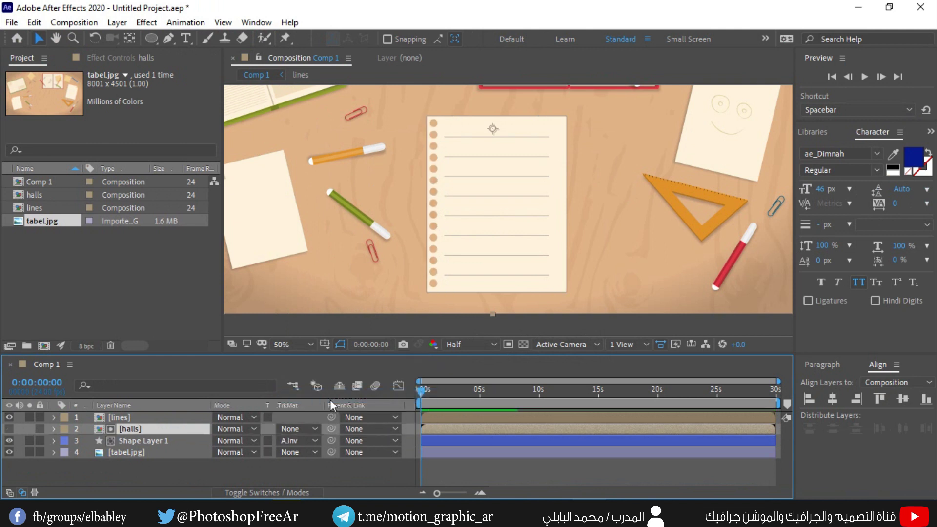
scroll(477, 242, "up", 2)
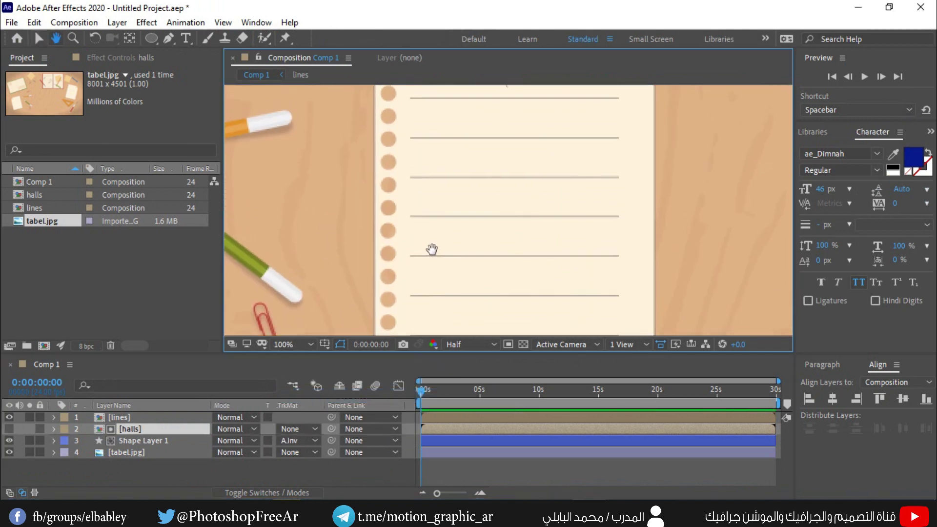
left_click_drag(433, 201, 447, 226)
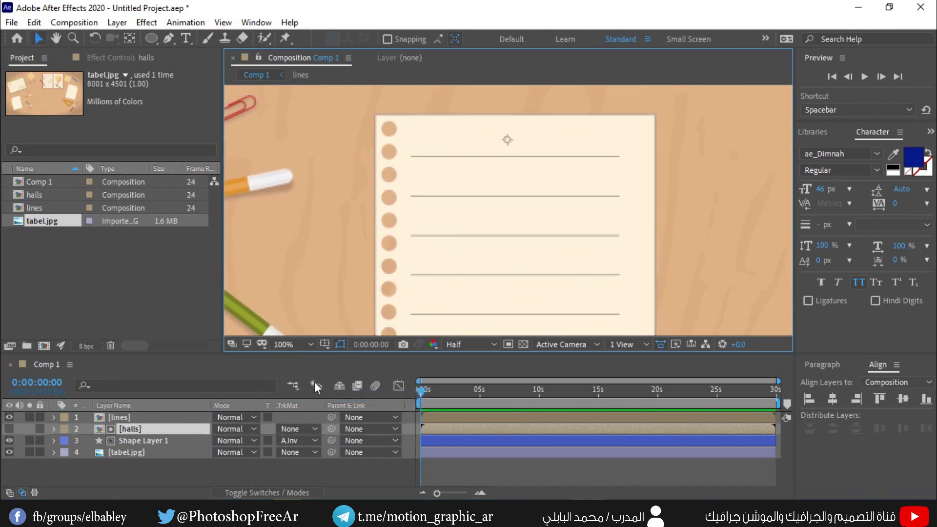
left_click(151, 430)
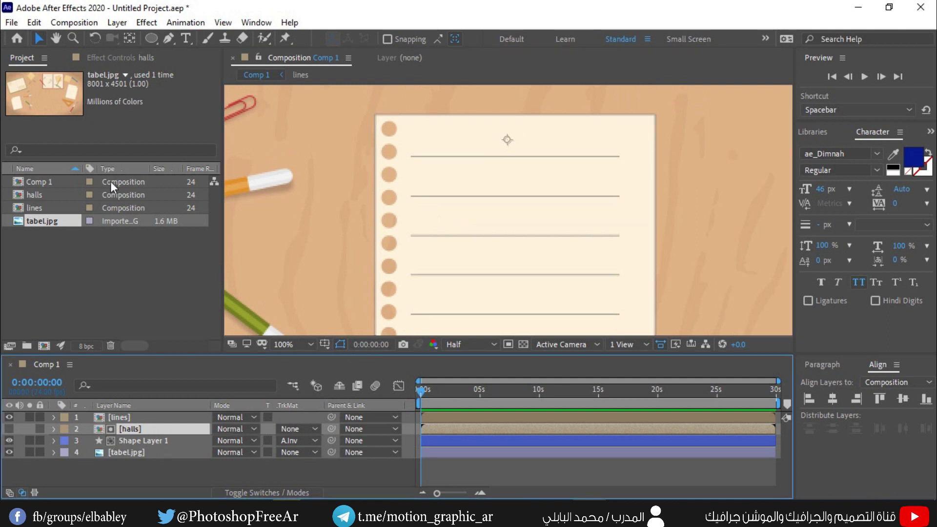
- Type 'السلام عليكم' on the page's top ruled line and shift it left along the line
left_click(186, 39)
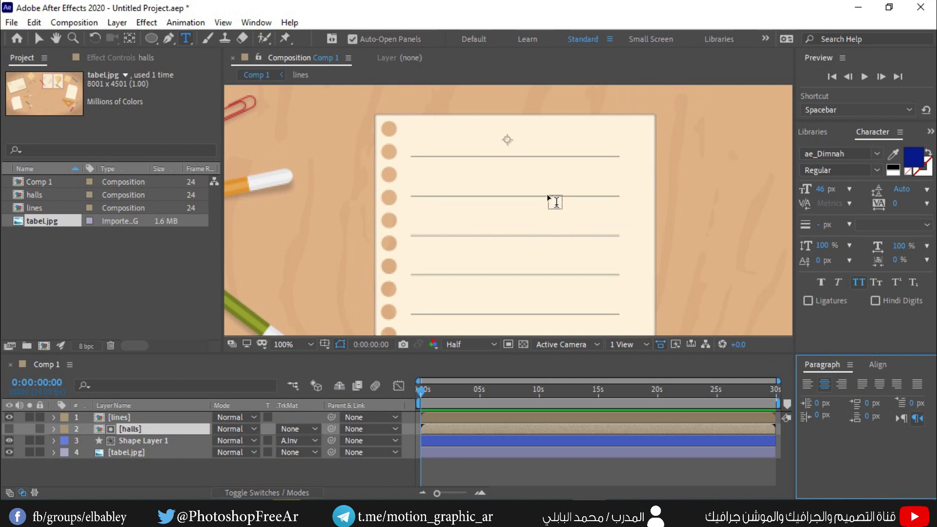
left_click(557, 200)
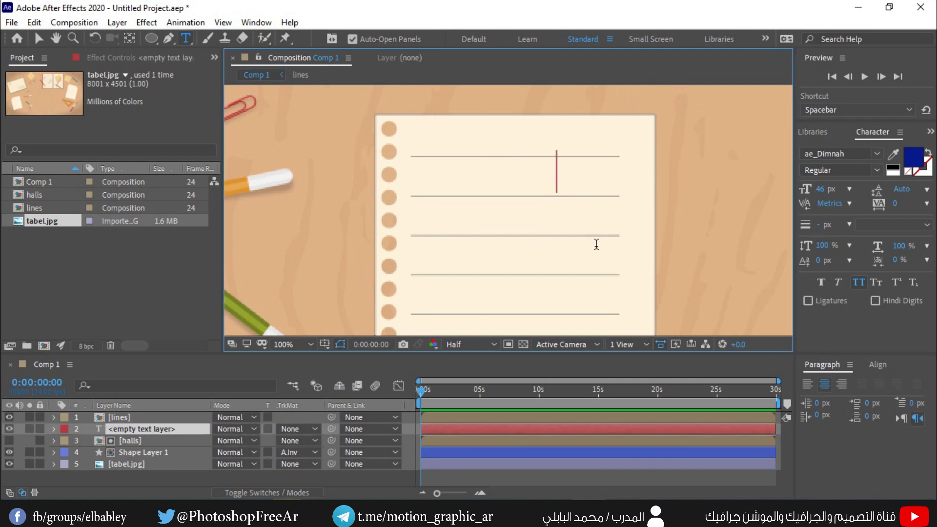
type("السلام عليكم")
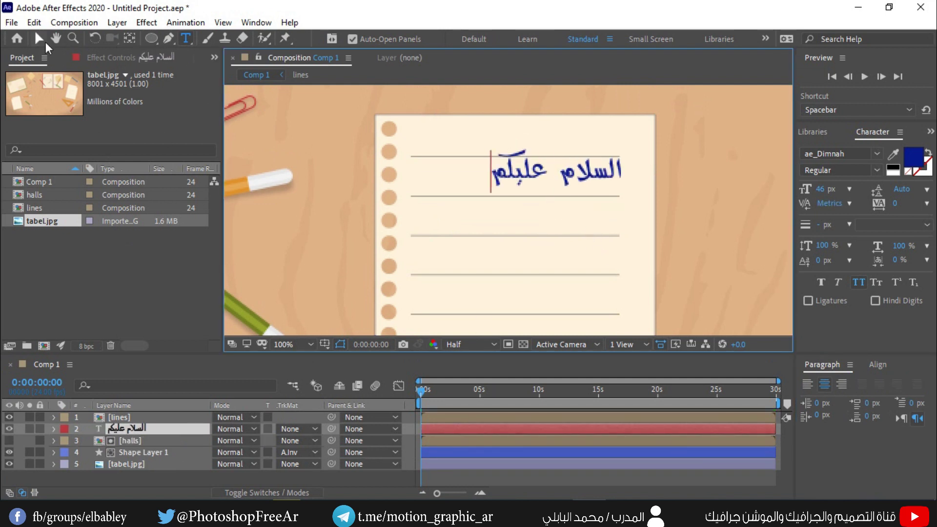
left_click(38, 38)
left_click_drag(523, 183, 488, 190)
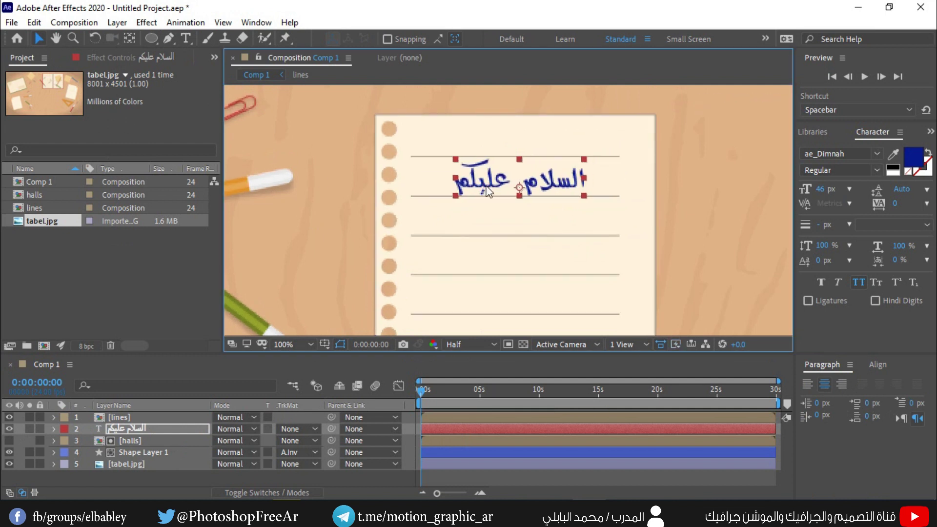
left_click(86, 278)
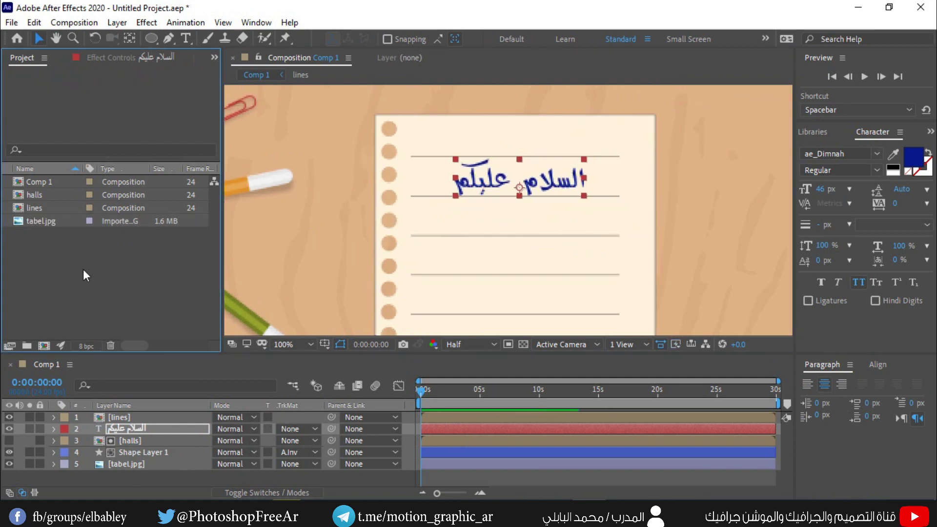
- Import Layer2.png and place the red heart on the page below the greeting
double_click(108, 288)
left_click(549, 222)
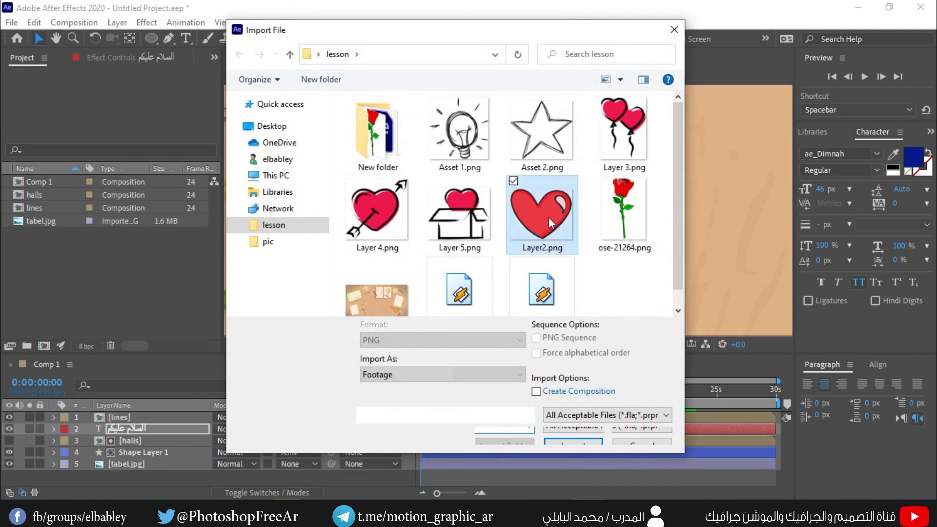
double_click(549, 223)
mouse_move(46, 209)
left_mouse_down()
mouse_move(155, 231)
mouse_move(495, 248)
left_mouse_up()
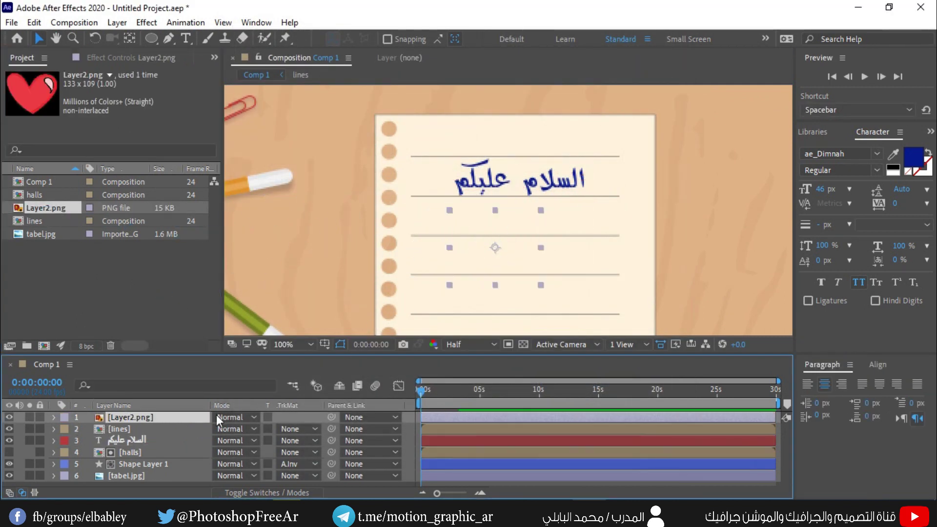
- Set both the heart and greeting layers' blend mode to Multiply
left_click(126, 441, "ctrl")
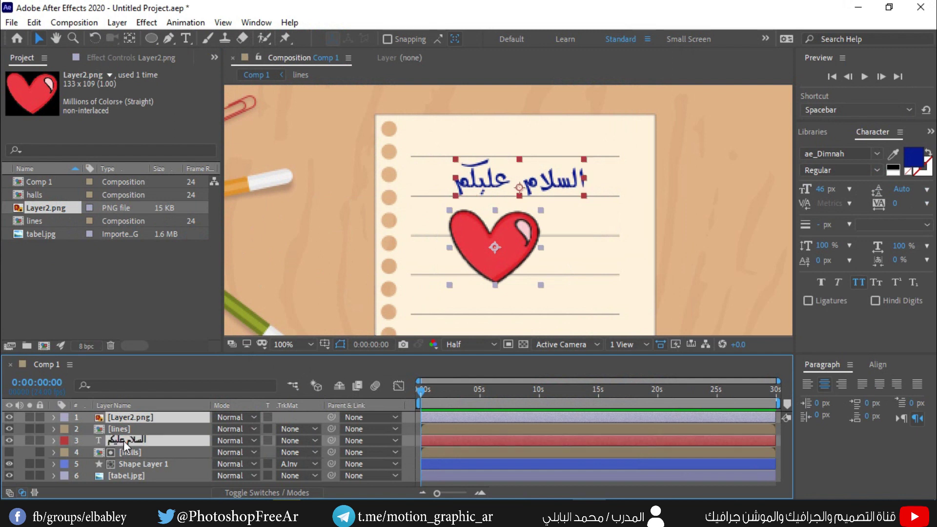
left_click(243, 441)
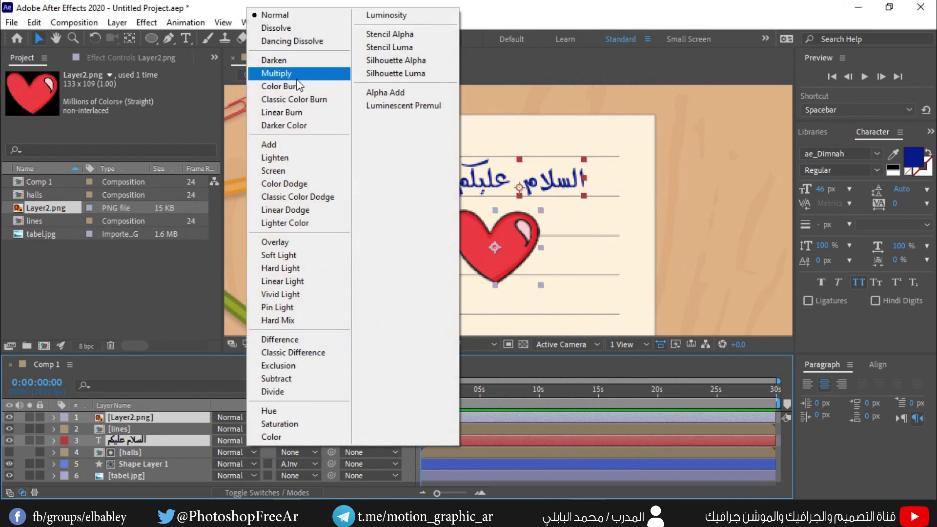
left_click(293, 73)
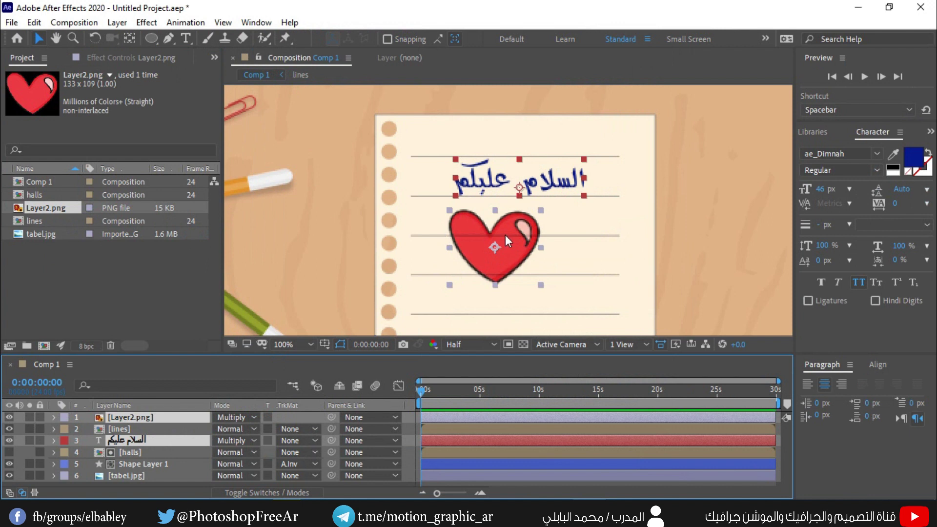
left_click(22, 427)
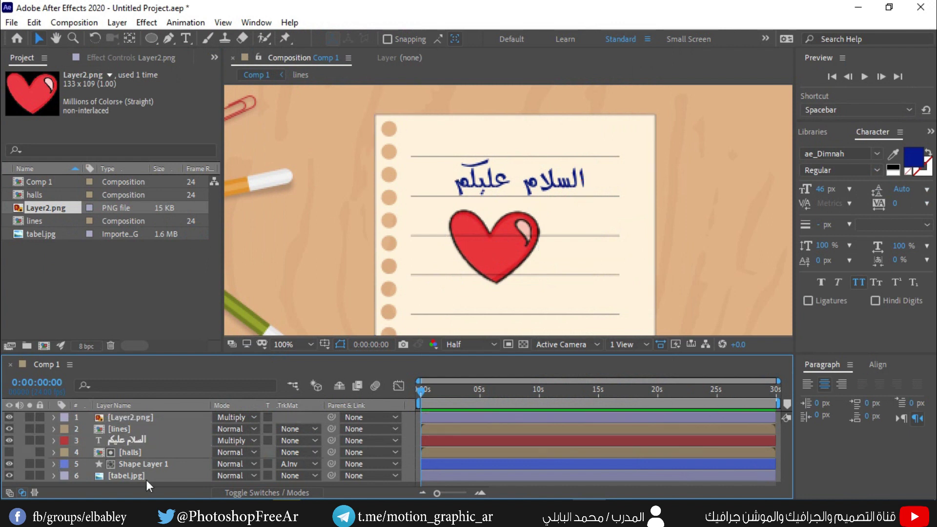
- Pre-compose the heart, greeting, lines, halls and paper layers into 'page1', then show Effects & Presets
scroll(411, 272, "down", 2)
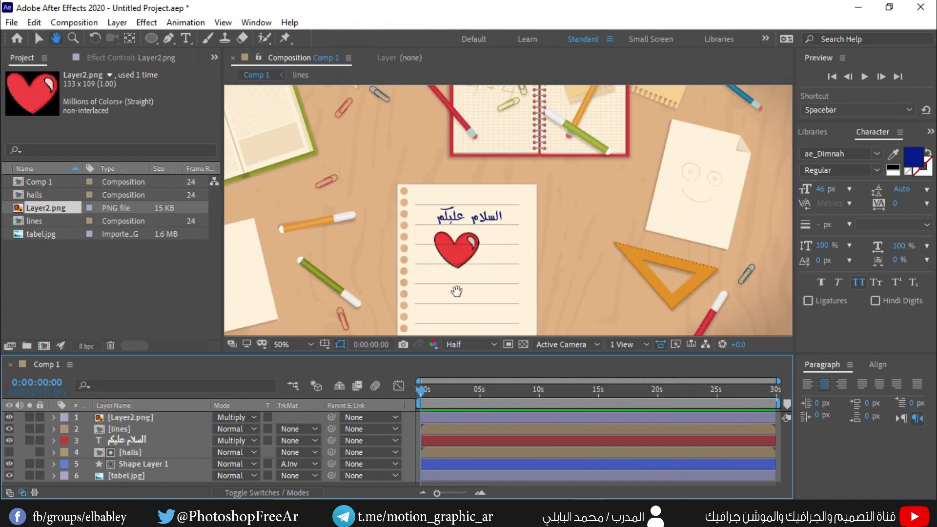
left_click_drag(449, 293, 445, 244)
left_click(117, 421)
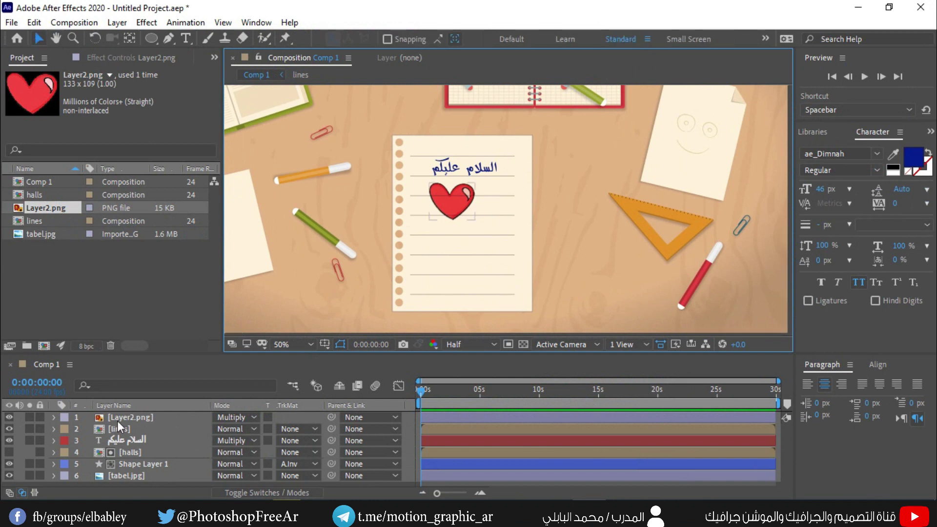
left_click(123, 462, "shift")
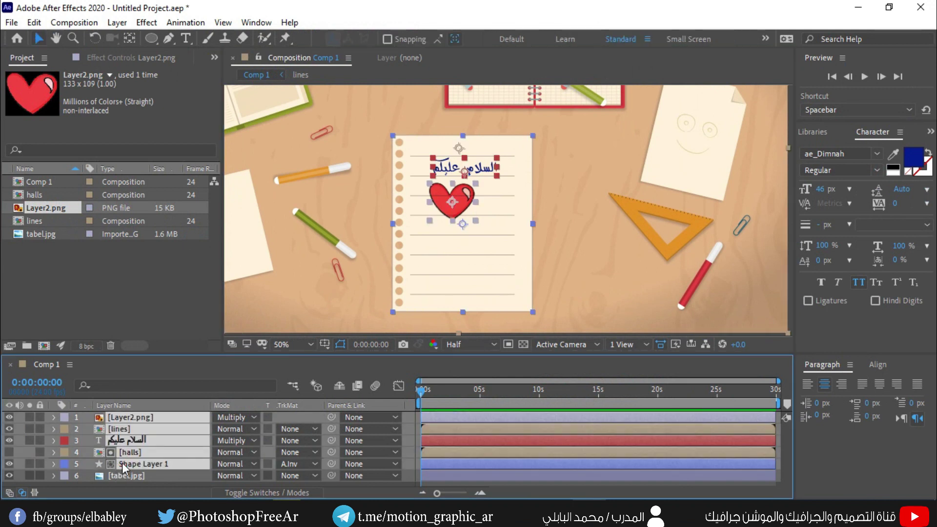
right_click(122, 463)
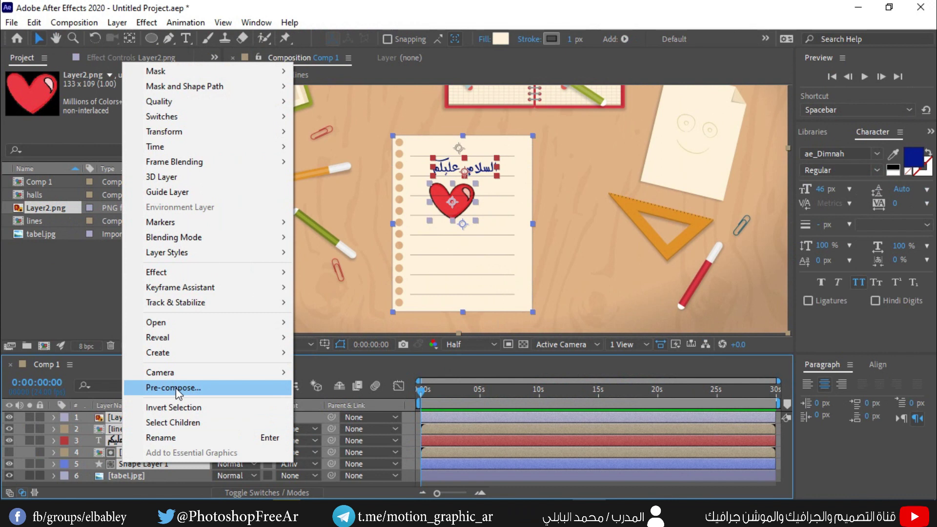
left_click(175, 388)
type("pag")
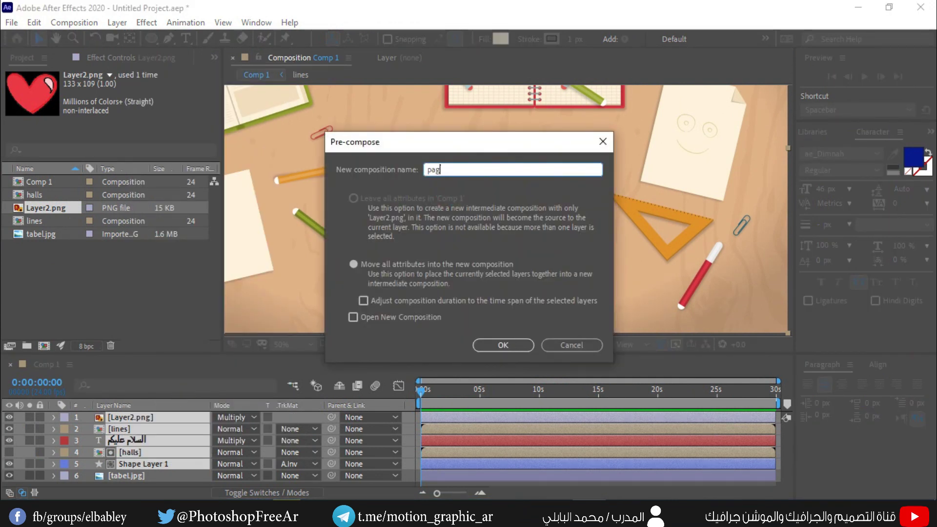
left_click(502, 345)
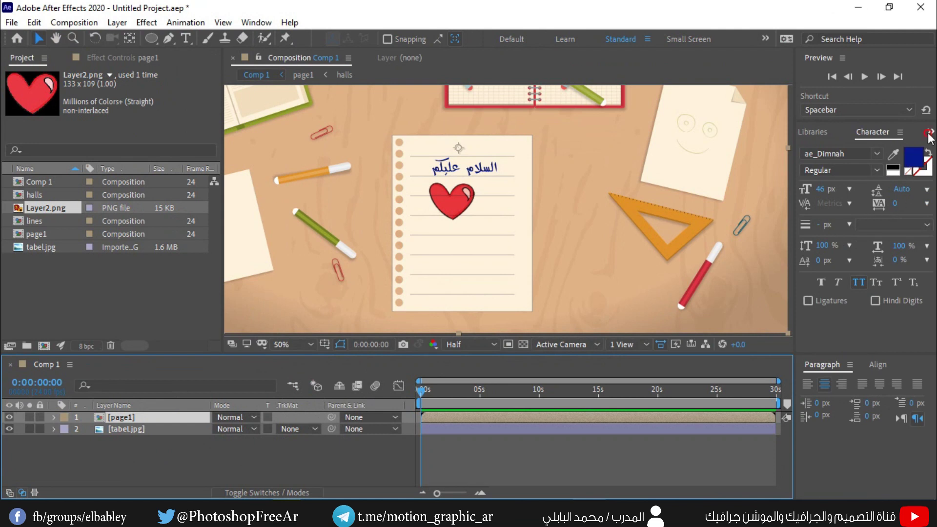
left_click(929, 133)
left_click(898, 162)
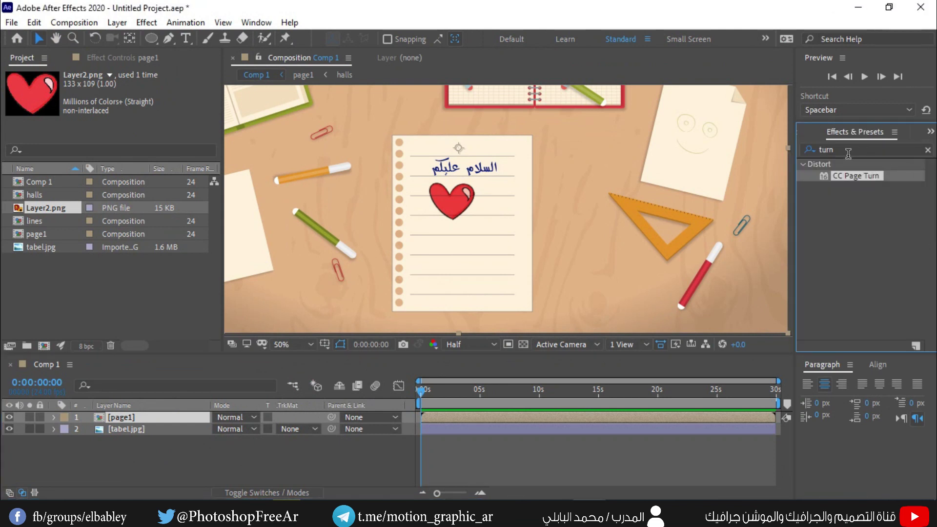
- Search effects for 'shad' and apply Drop Shadow to the page1 layer
left_click(848, 153)
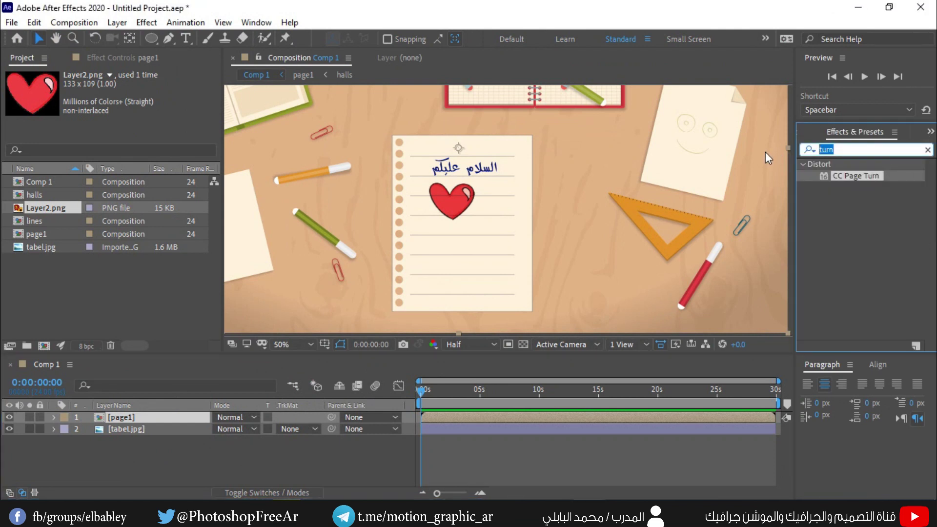
type("shad")
left_click_drag(851, 291, 154, 416)
scroll(404, 189, "up", 2)
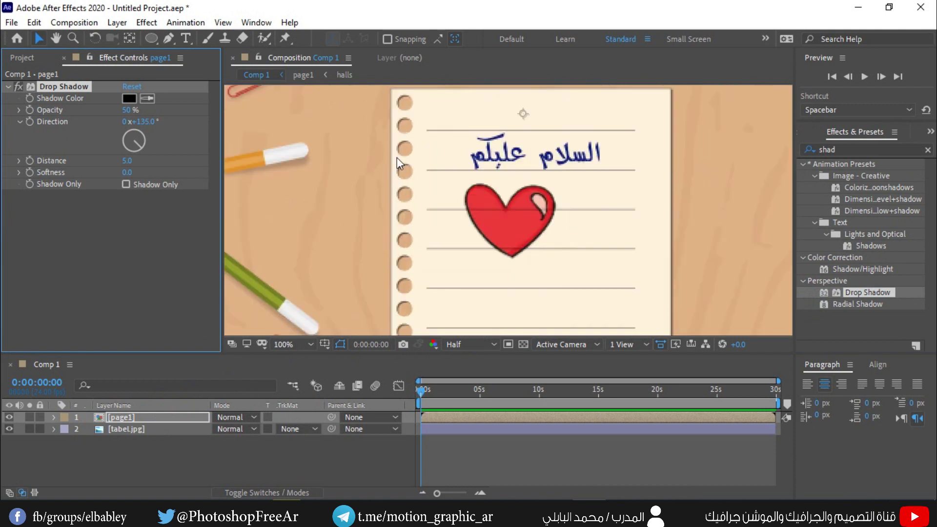
scroll(307, 176, "down", 2)
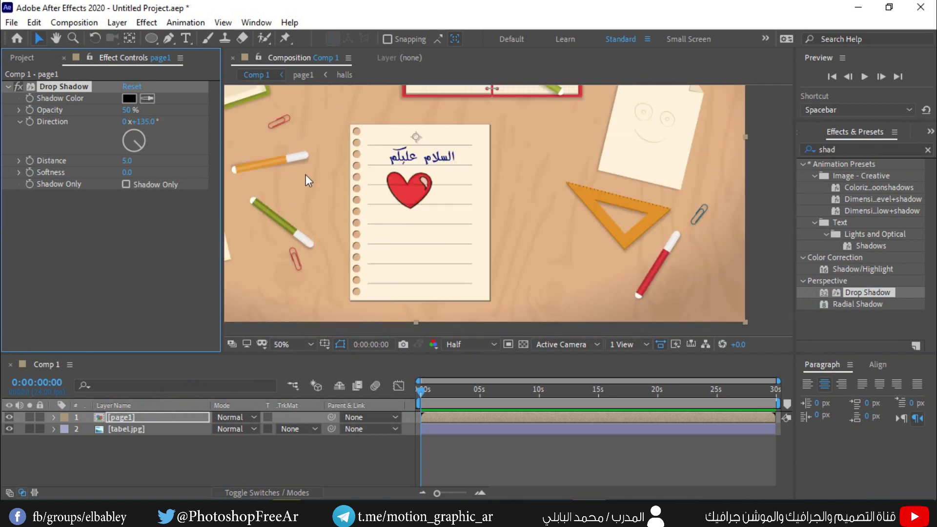
scroll(495, 163, "up", 2)
scroll(503, 168, "down", 2)
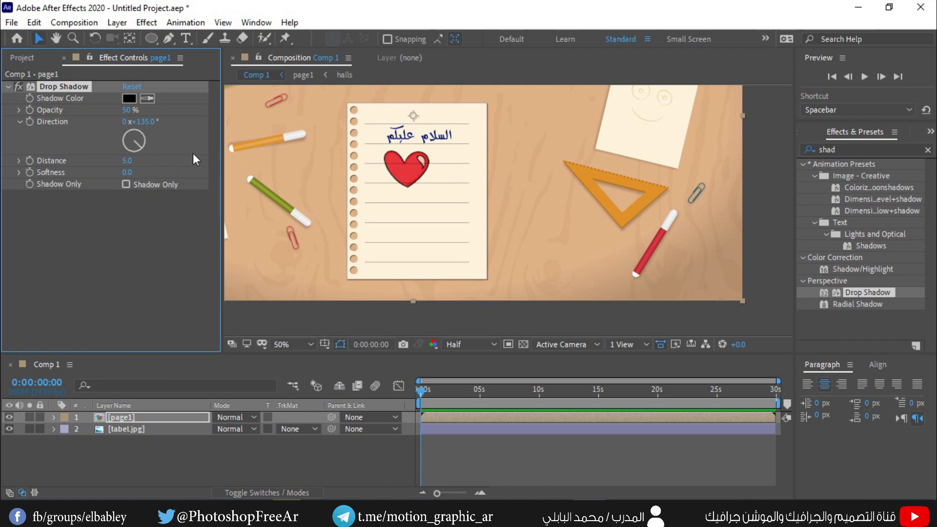
scroll(342, 138, "up", 2)
- Set the Drop Shadow opacity to about 25% and softness to 5
left_click_drag(129, 114, 123, 115)
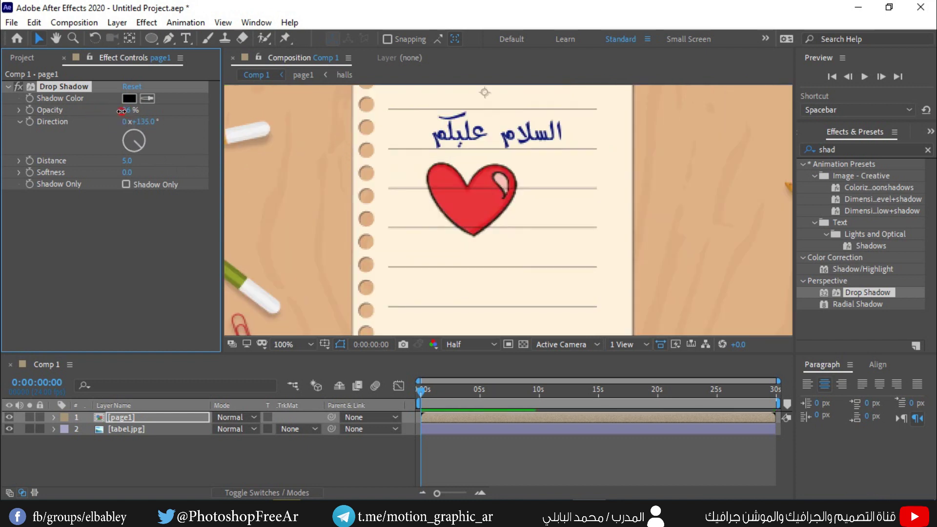
left_click(127, 173)
type("5")
key("Return")
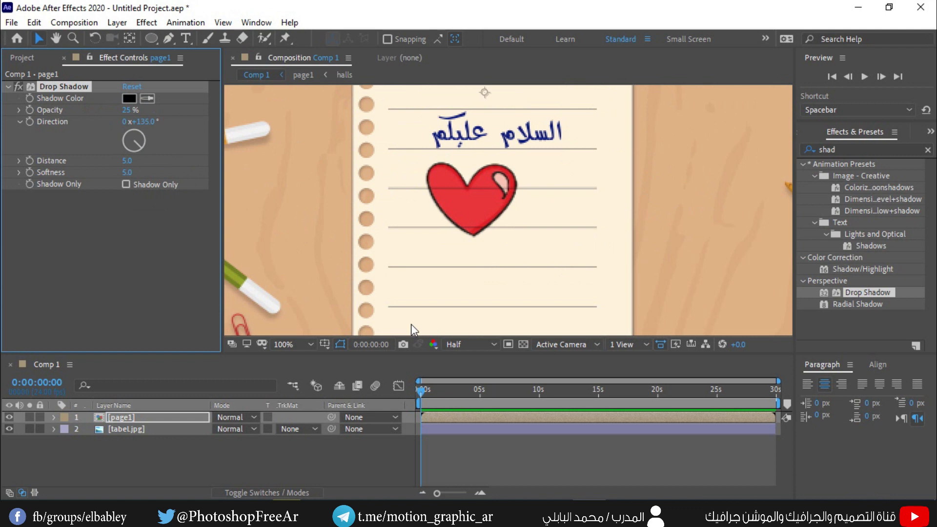
left_click(849, 149)
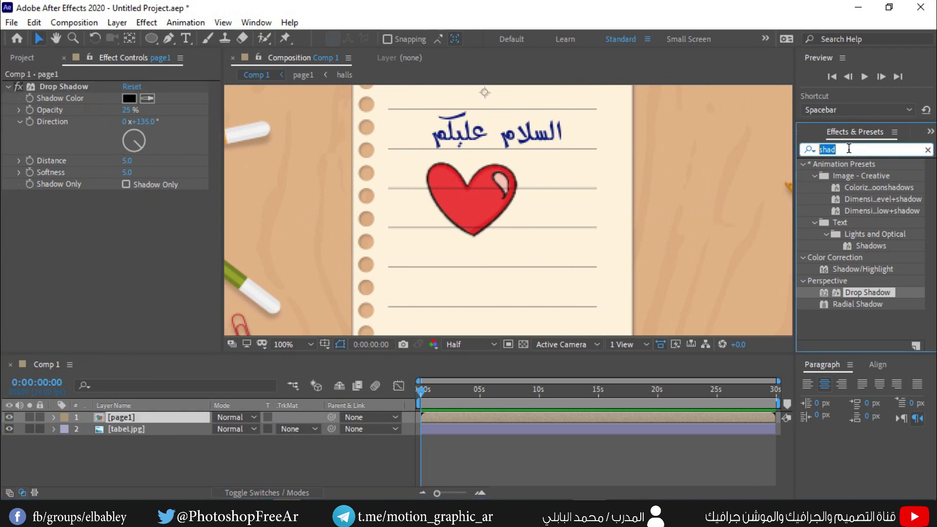
- Search for 'turn' and apply CC Page Turn to page1
type("turn")
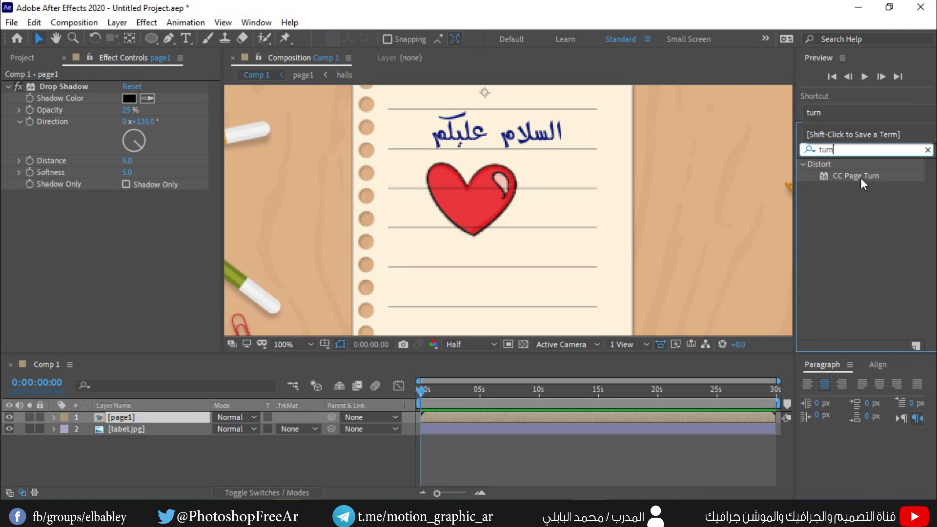
left_click_drag(859, 176, 147, 421)
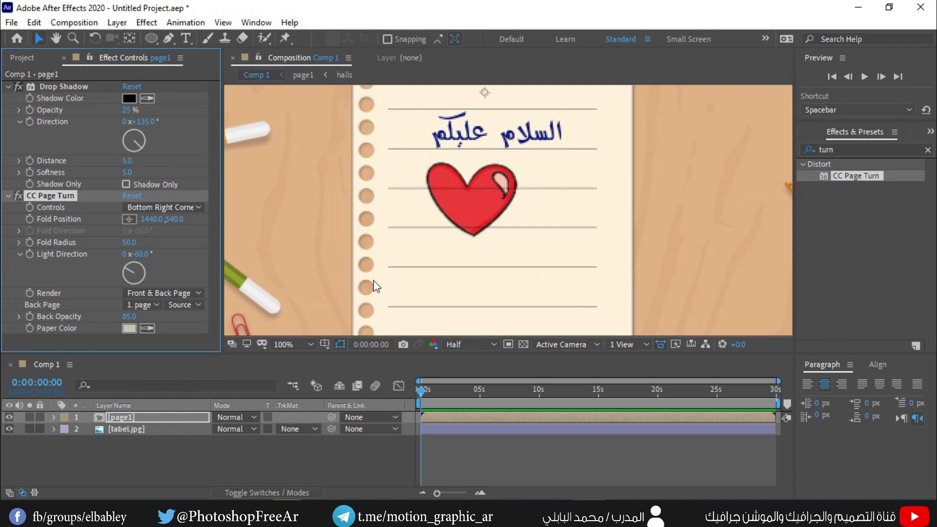
left_click(8, 86)
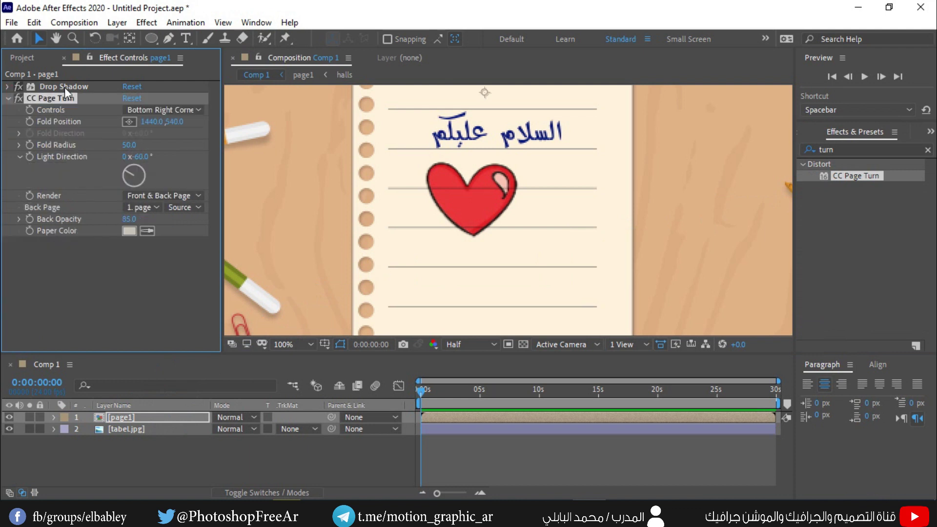
- Move the Fold Position to the page's bottom-right corner (1150, 998) and keyframe it
key("comma")
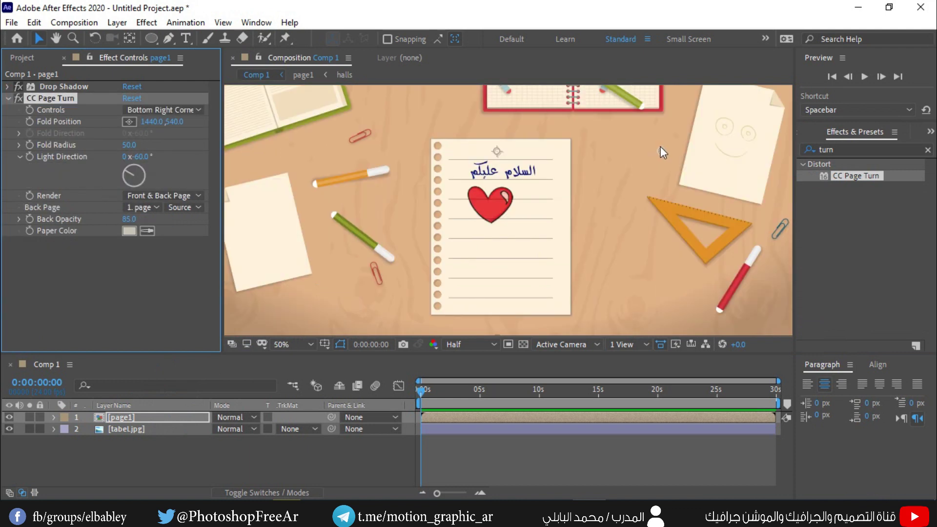
left_click(129, 122)
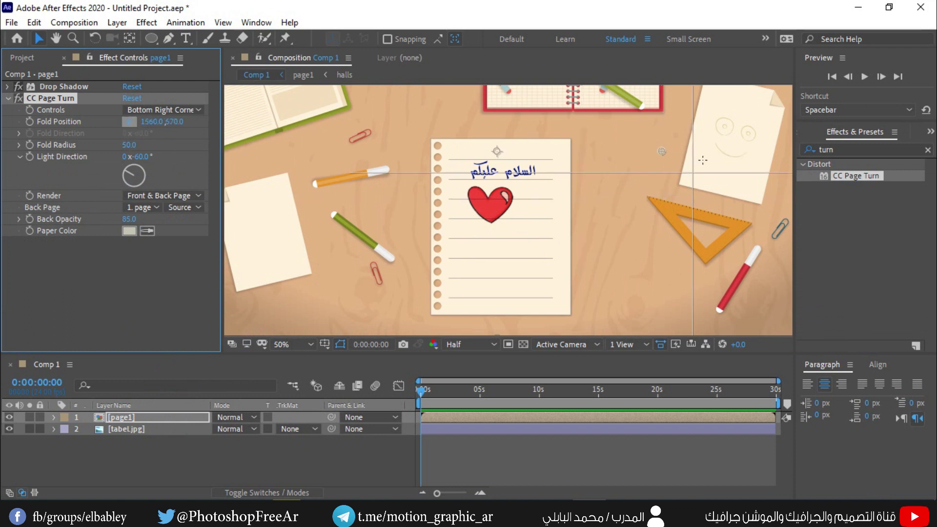
left_click(660, 151)
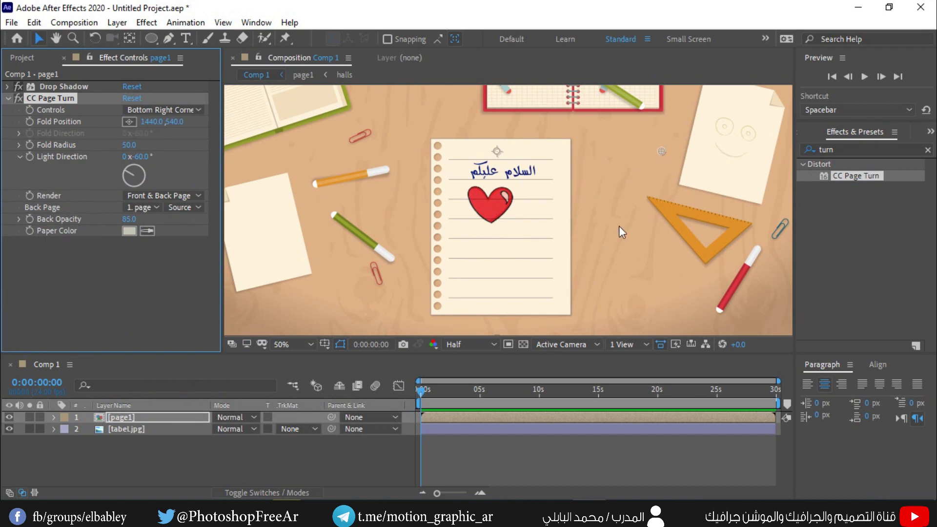
left_click_drag(663, 150, 617, 220)
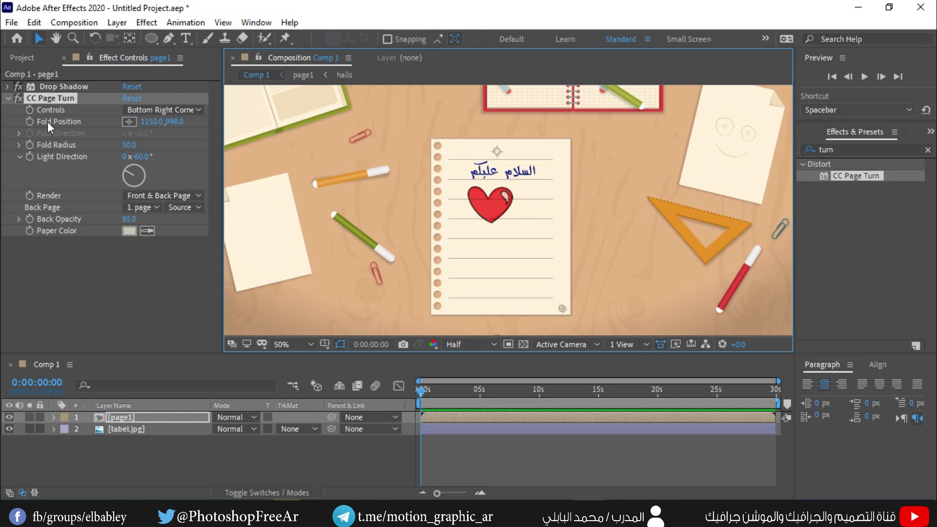
left_click(30, 120)
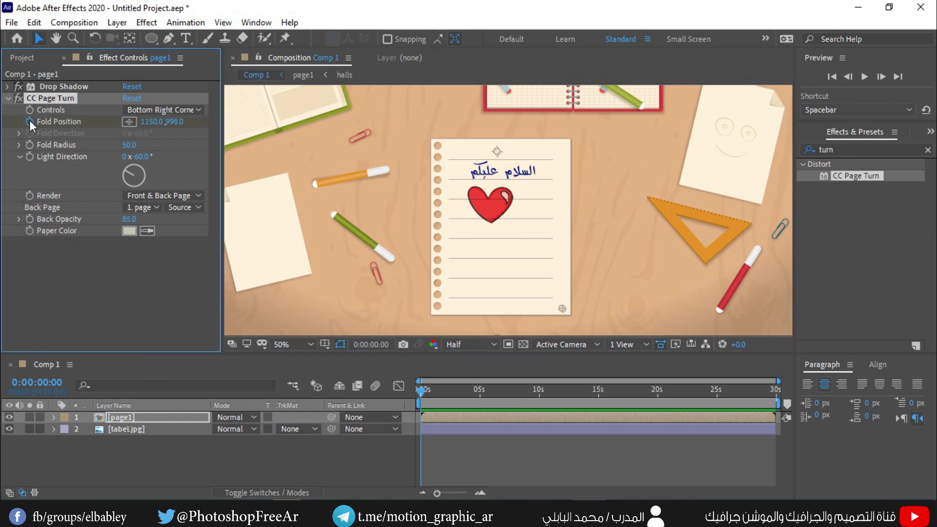
- Reveal page1's keyframes and add a Fold Position keyframe at 0:00:01:01
left_click(152, 417)
key("u")
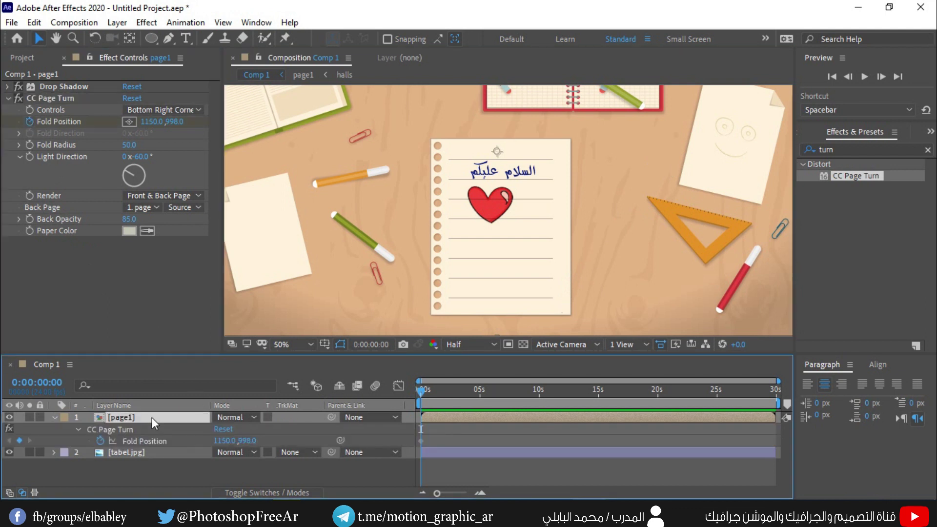
left_click(480, 493)
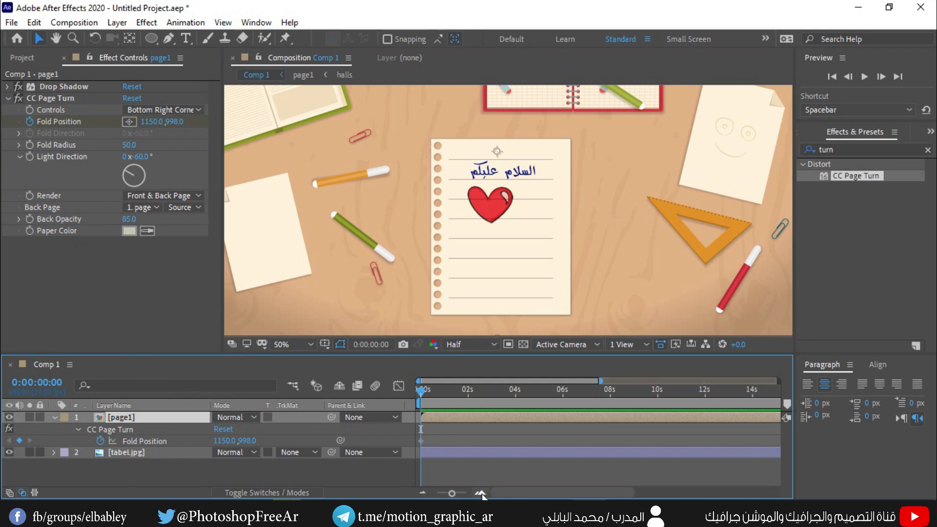
left_click(469, 390)
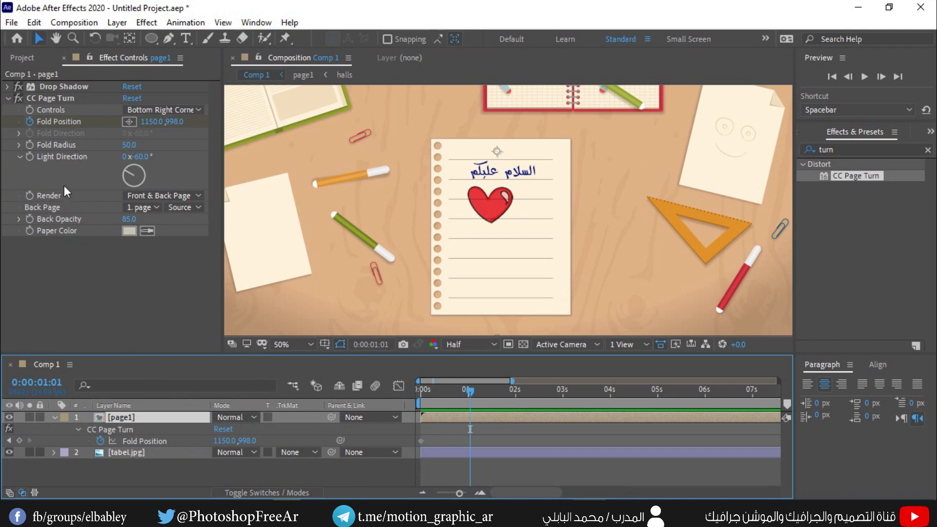
left_click(20, 440)
key("comma")
key("comma")
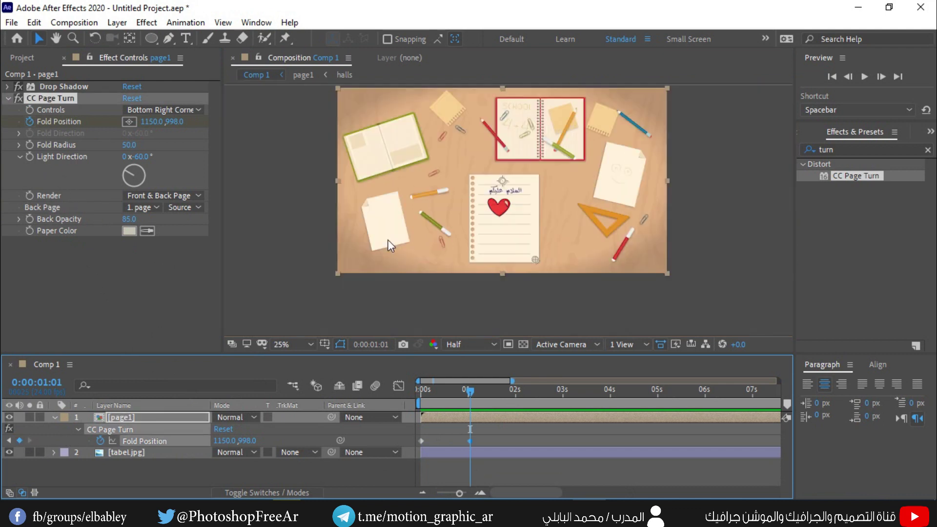
- Drag the fold point far off the upper-left (about -1379, -664) and preview the peel
mouse_move(536, 259)
left_mouse_down()
mouse_move(384, 200)
mouse_move(240, 119)
left_mouse_up()
key("comma")
mouse_move(376, 168)
left_mouse_down()
mouse_move(347, 115)
mouse_move(312, 102)
left_mouse_up()
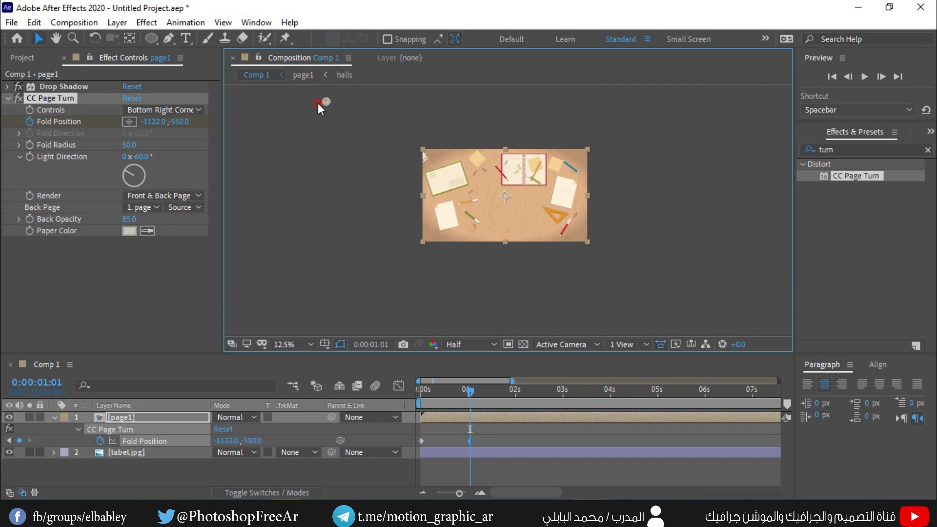
key("space")
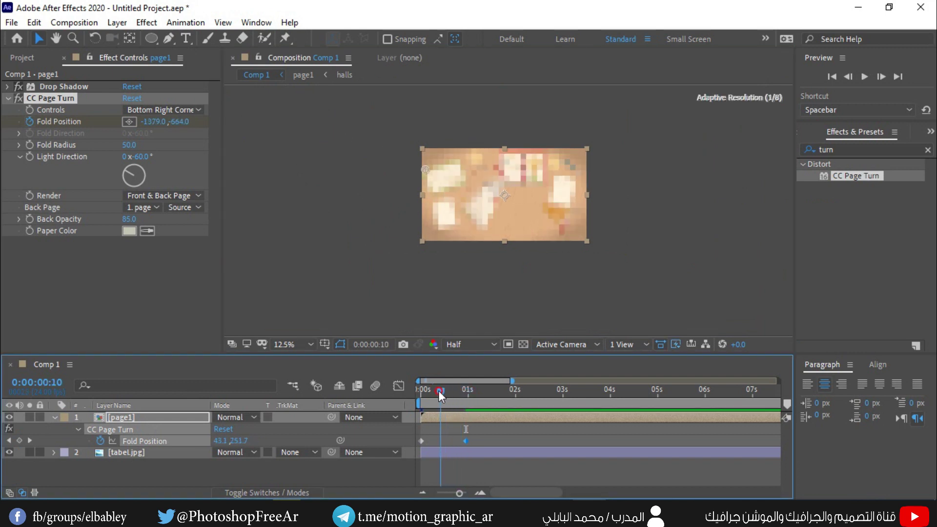
scroll(510, 261, "up", 1)
- Make the back page fully opaque, set light direction to -240° and widen the fold radius
scroll(508, 253, "up", 1)
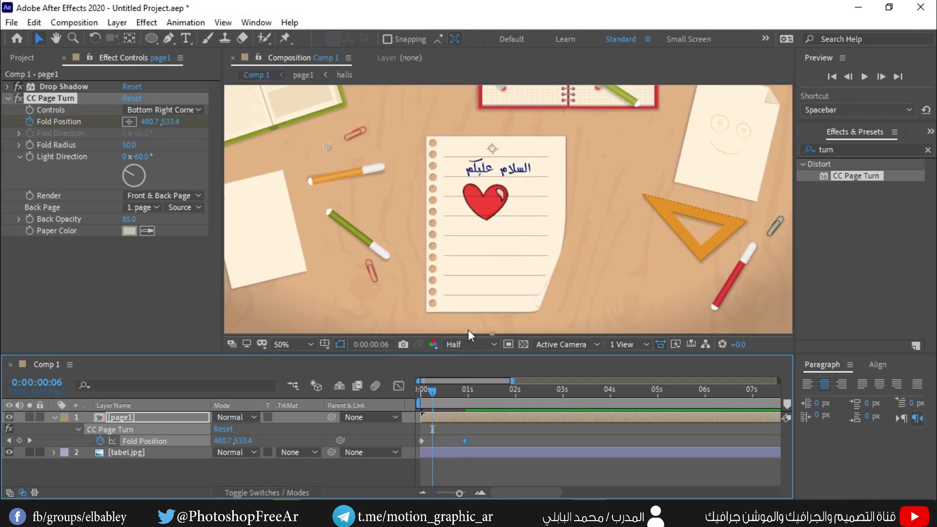
left_click_drag(432, 391, 439, 391)
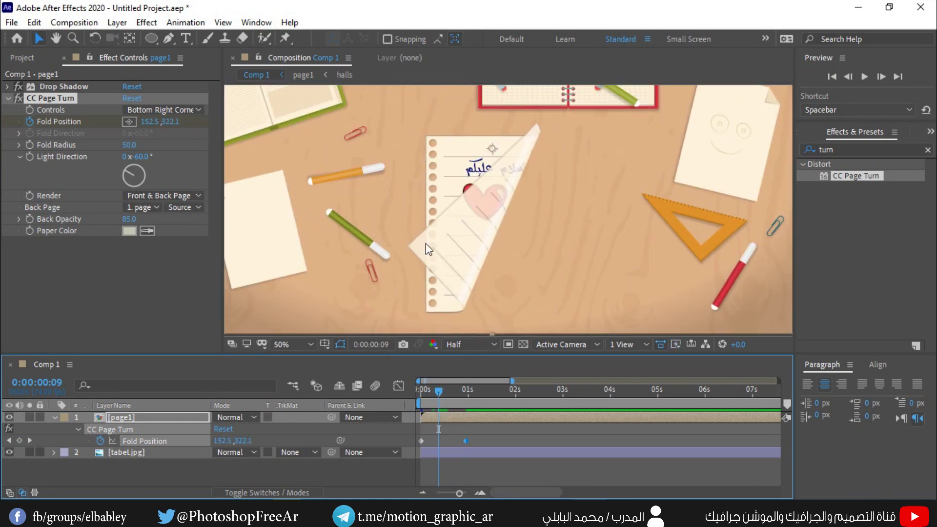
left_click_drag(129, 219, 178, 225)
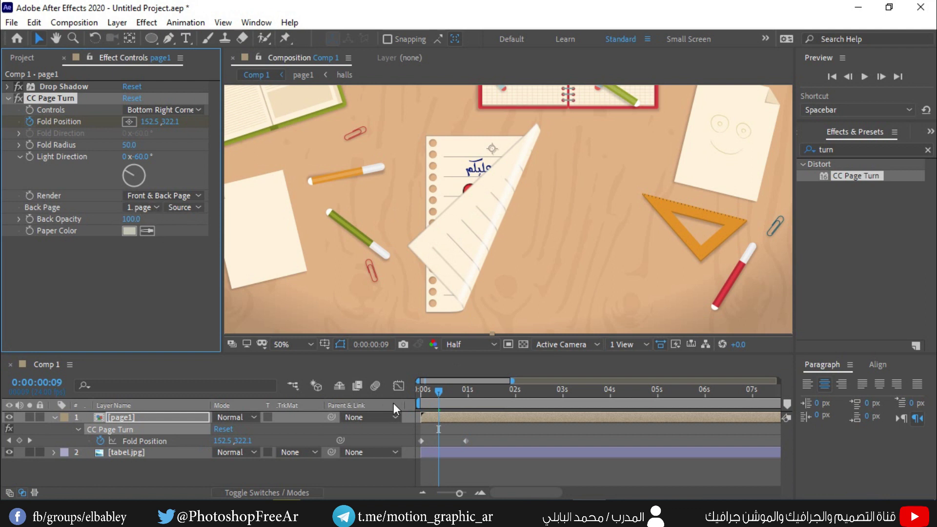
left_click_drag(440, 397, 443, 393)
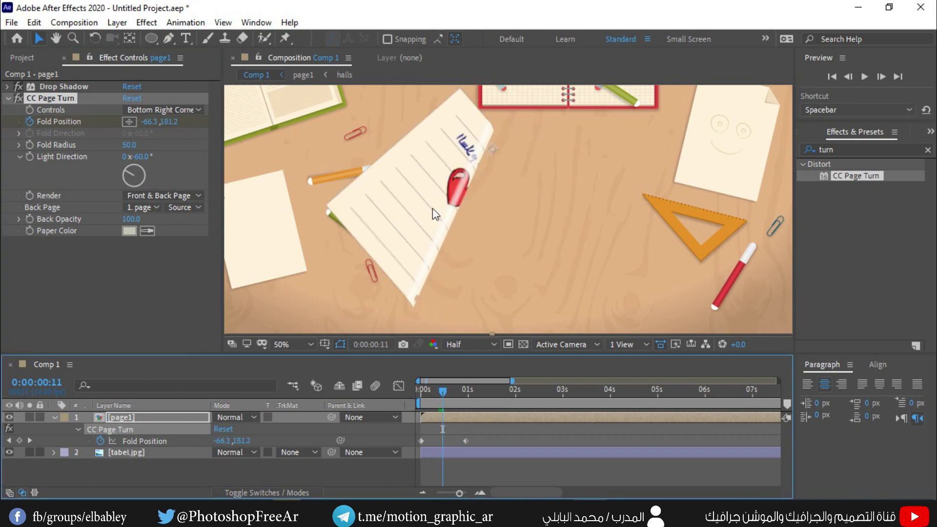
left_click(140, 179)
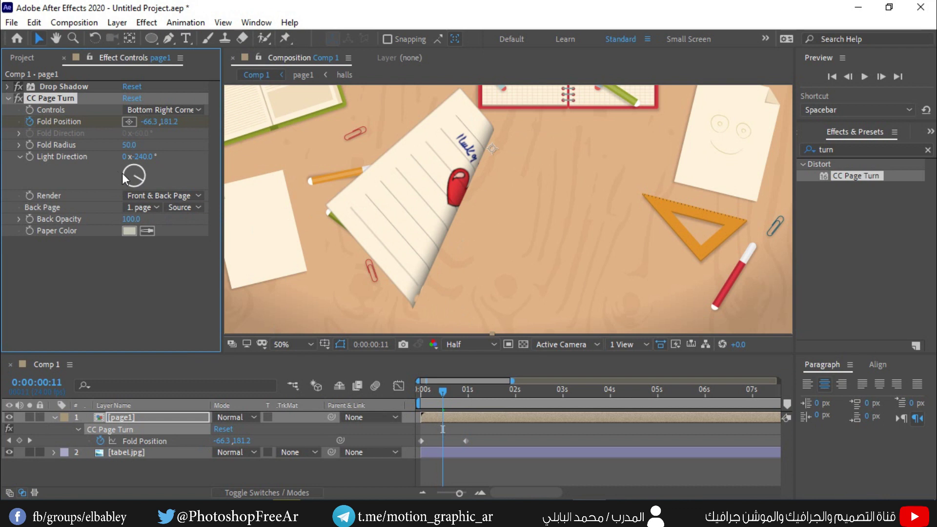
left_click_drag(130, 146, 218, 146)
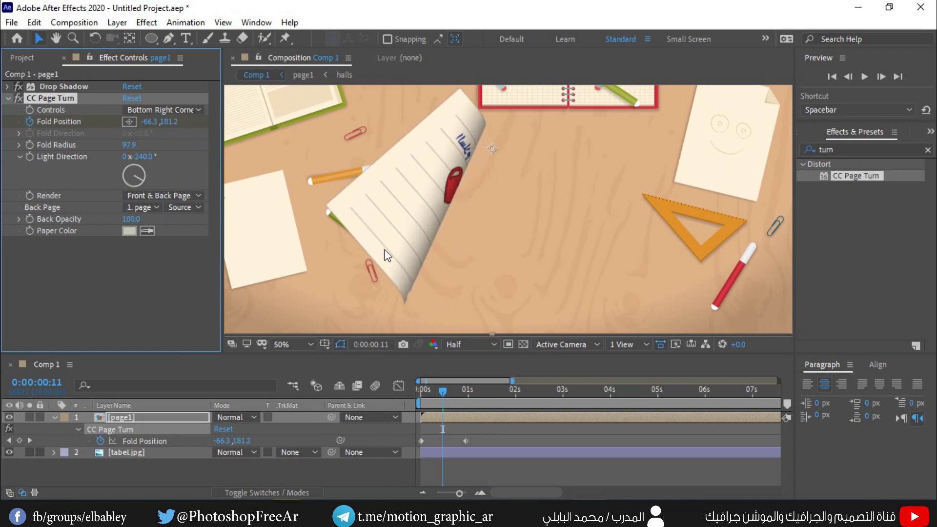
left_click_drag(446, 388, 432, 393)
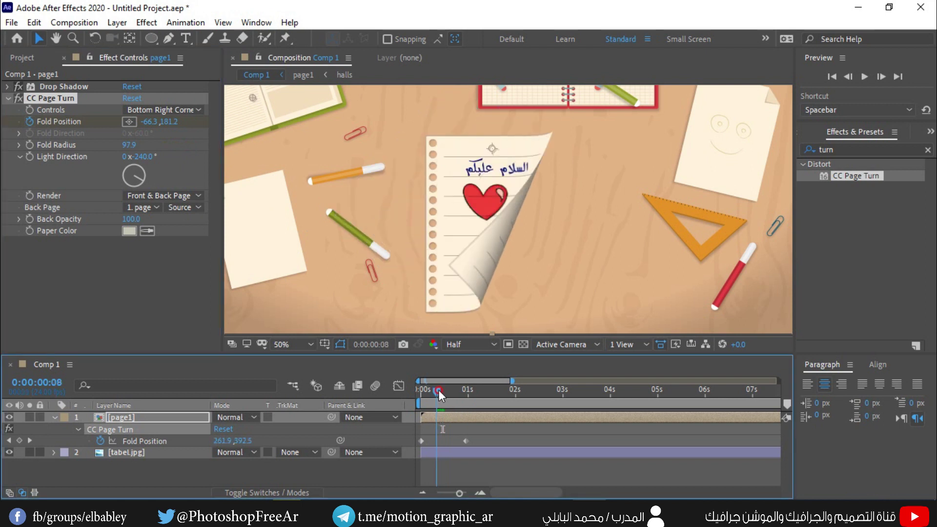
key("space")
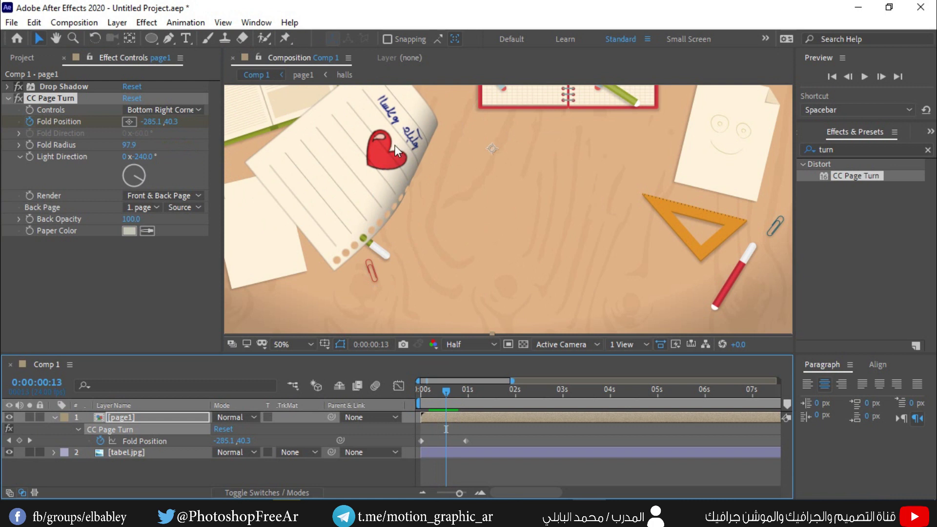
- Set CC Page Turn's Back Page to the page layer itself so its artwork shows on the curl
left_click(148, 210)
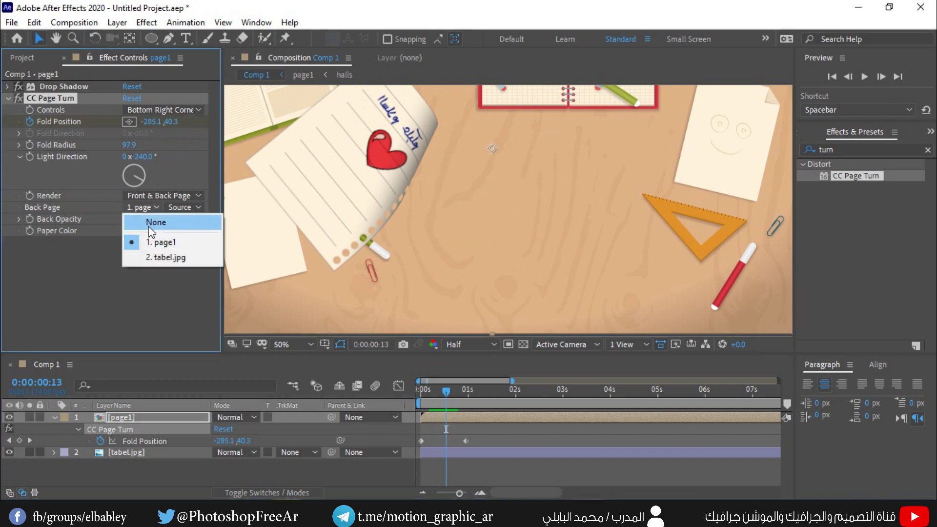
left_click(149, 222)
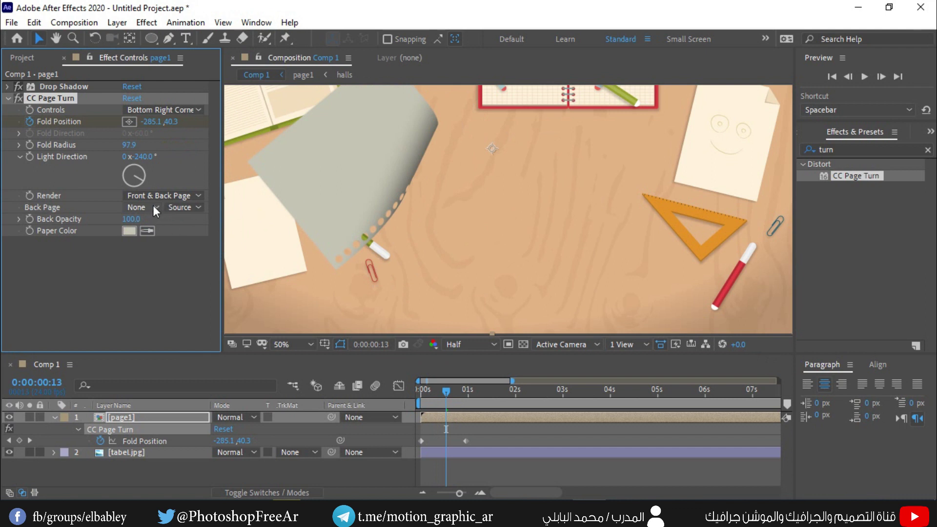
left_click(152, 207)
left_click(151, 239)
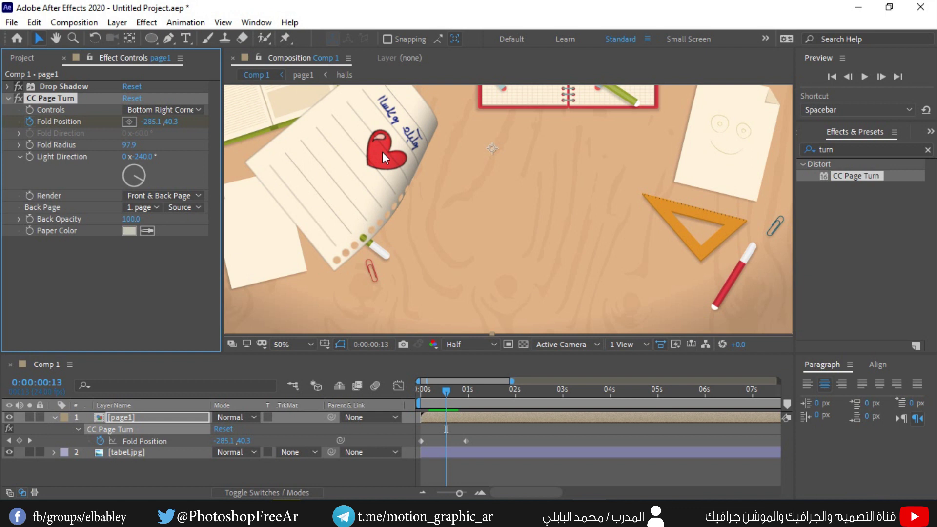
left_click(27, 63)
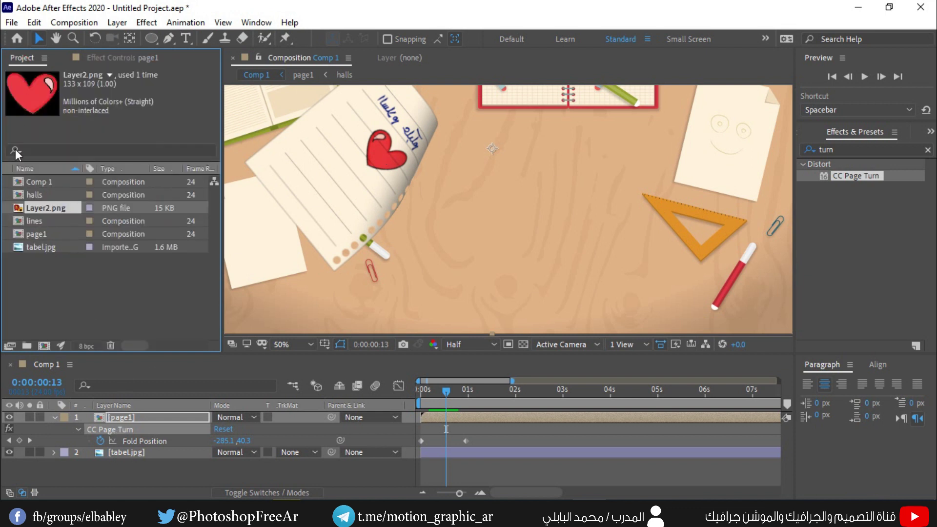
- Duplicate the page1 composition in the Project panel and rename the copy 'page0'
left_click(33, 236)
key("ctrl+d")
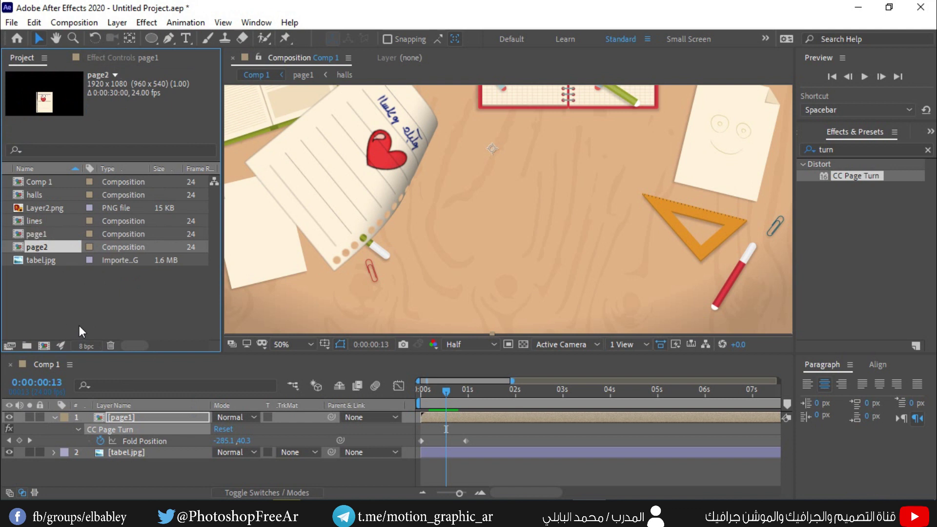
key("Return")
key("Right")
key("BackSpace")
type("0")
key("Return")
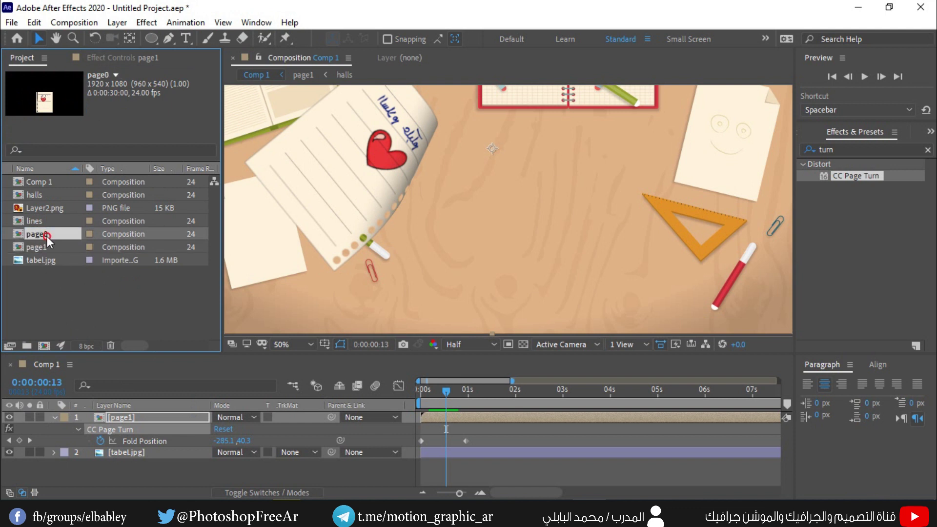
- Hide the greeting and heart inside page0, then add page0 to Comp 1 as a hidden layer
double_click(47, 235)
left_click(125, 439)
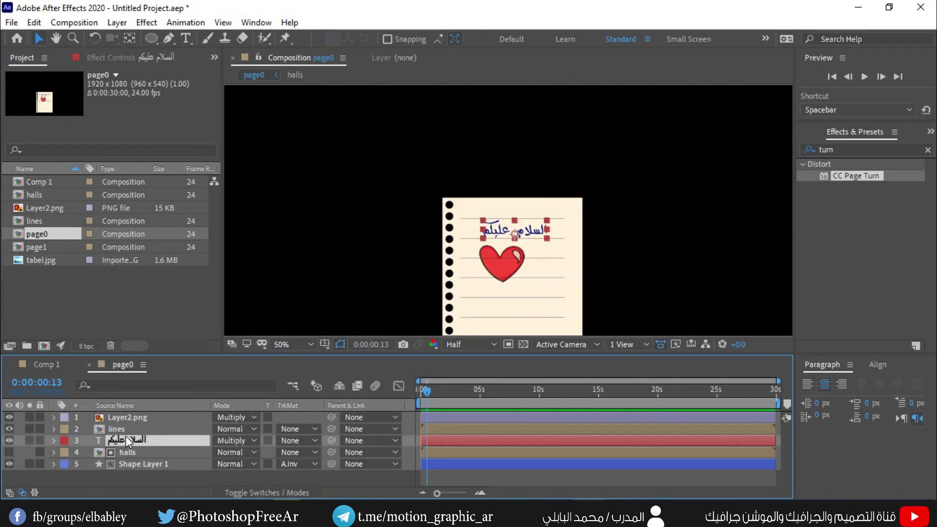
left_click(8, 440)
left_click(9, 417)
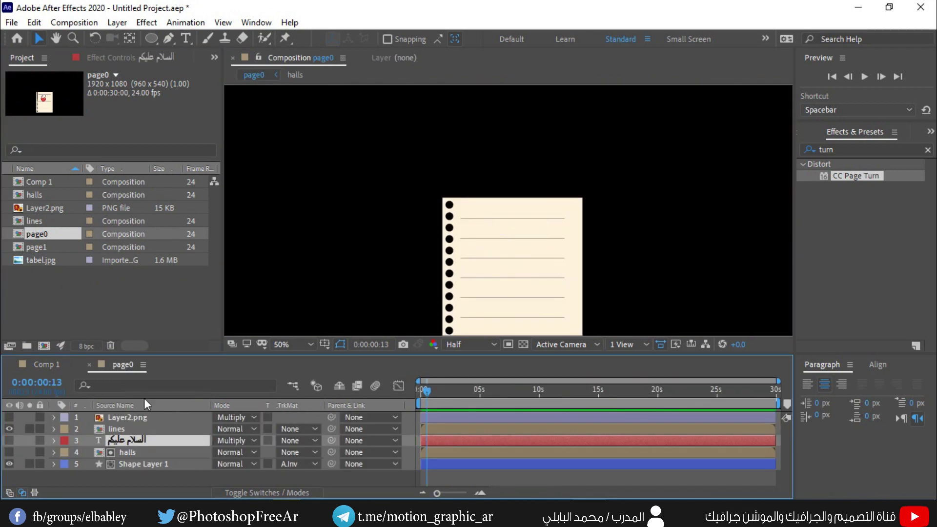
left_click(55, 367)
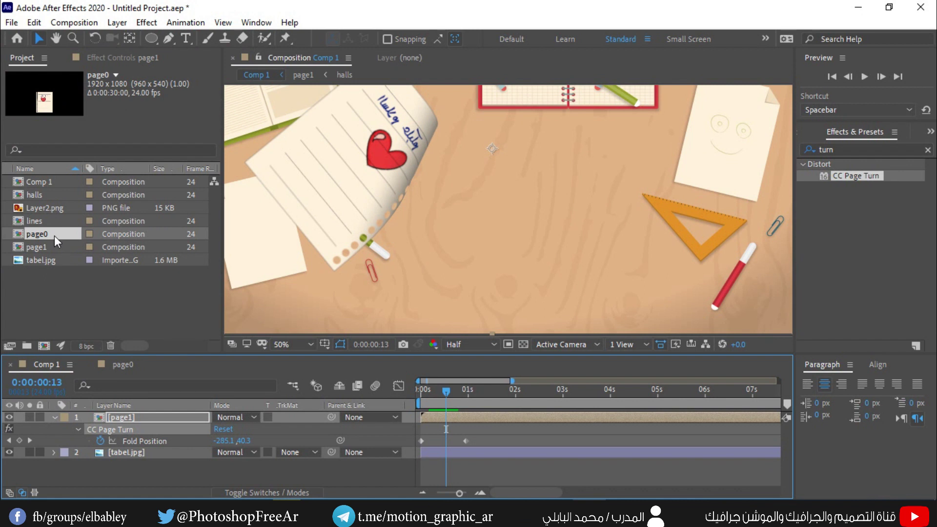
mouse_move(54, 236)
left_mouse_down()
mouse_move(118, 468)
mouse_move(120, 419)
left_mouse_up()
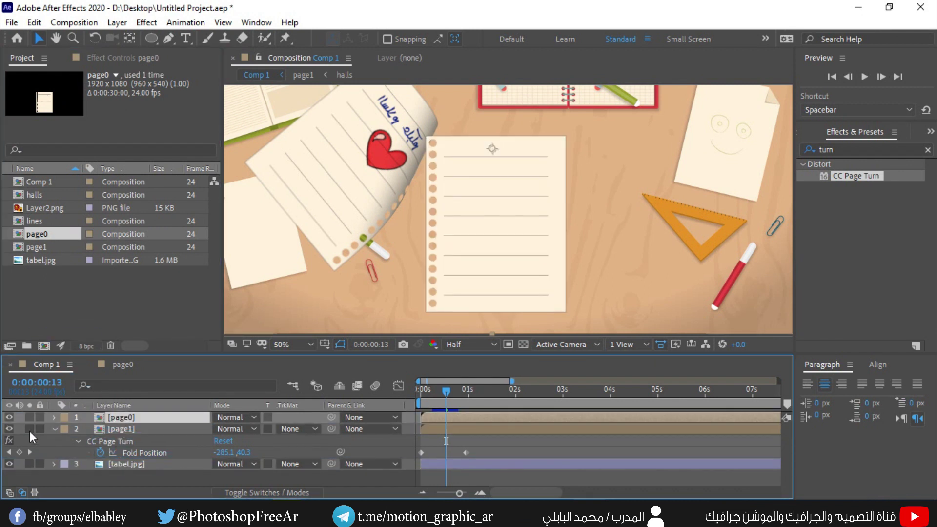
left_click(9, 418)
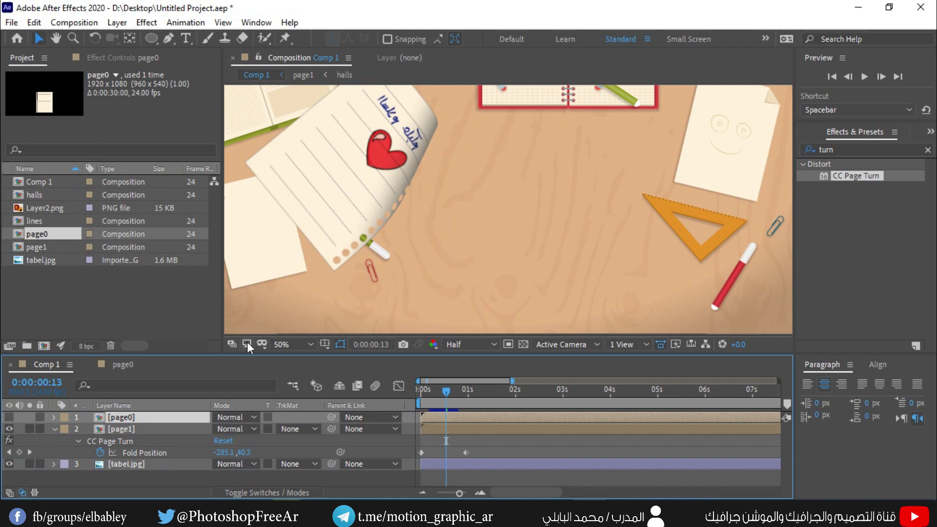
- Set page1's CC Page Turn Back Page to page0 and check the fold
left_click(110, 60)
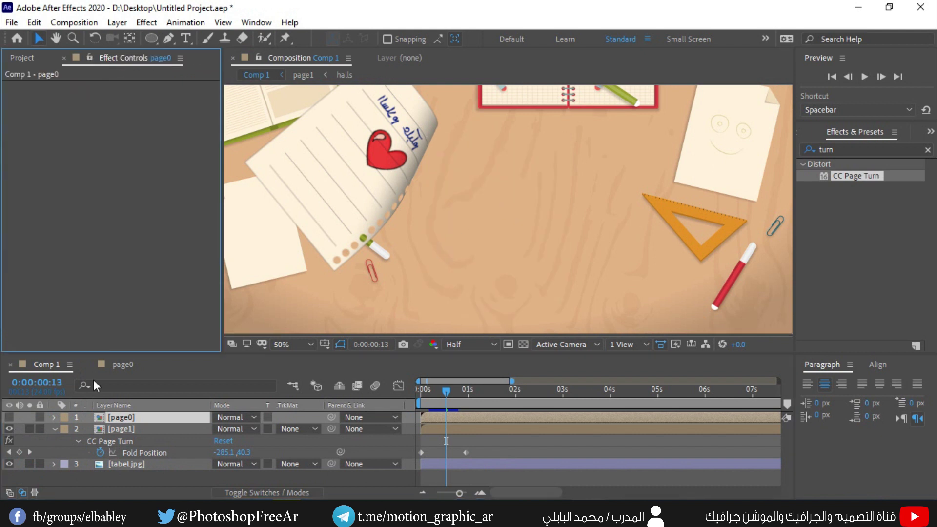
left_click(122, 429)
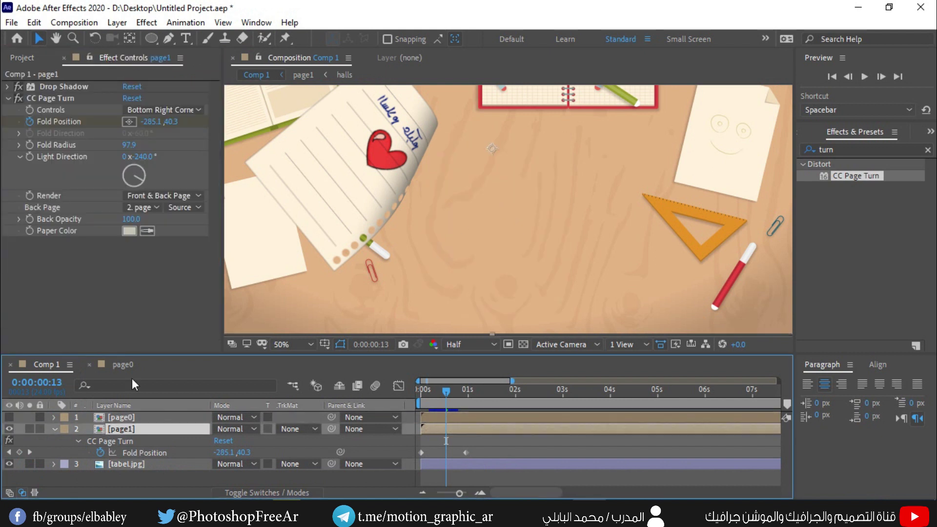
left_click(141, 209)
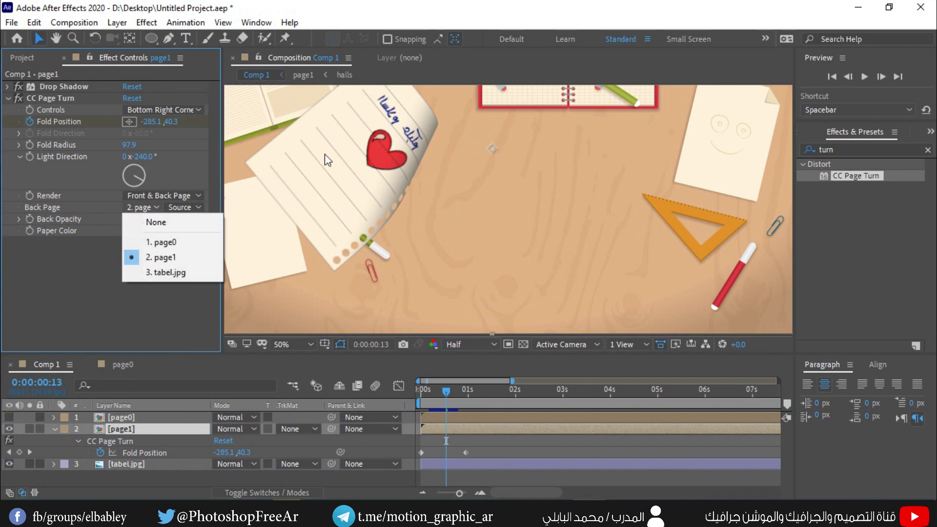
left_click(162, 245)
mouse_move(447, 395)
left_mouse_down()
mouse_move(456, 396)
mouse_move(421, 394)
left_mouse_up()
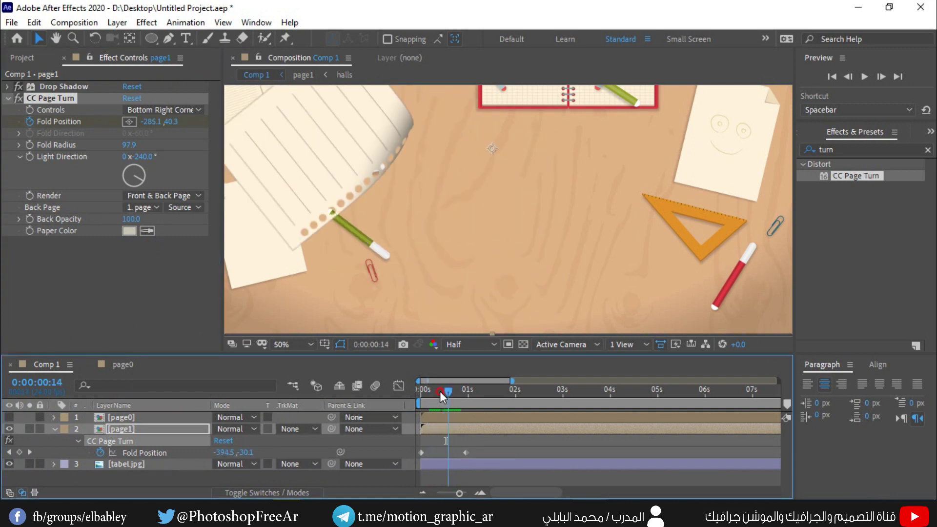
left_click(54, 429)
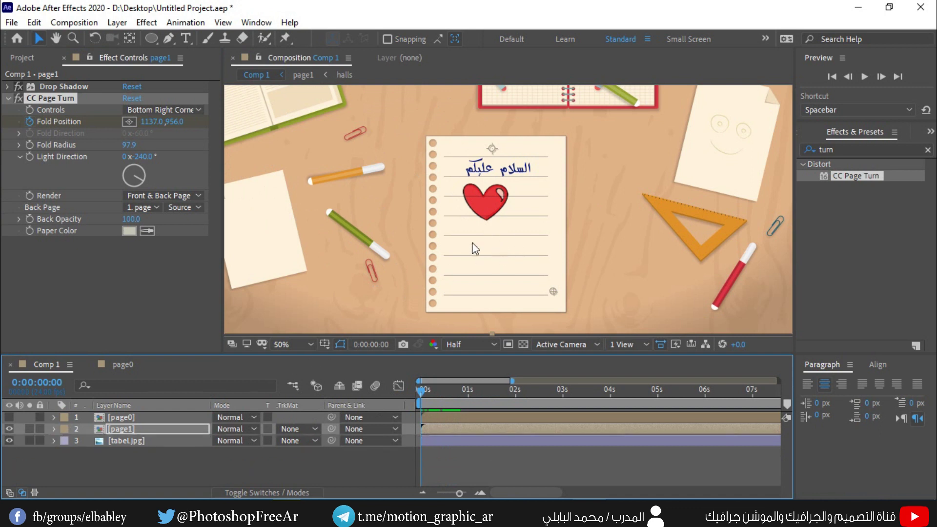
left_click(25, 60)
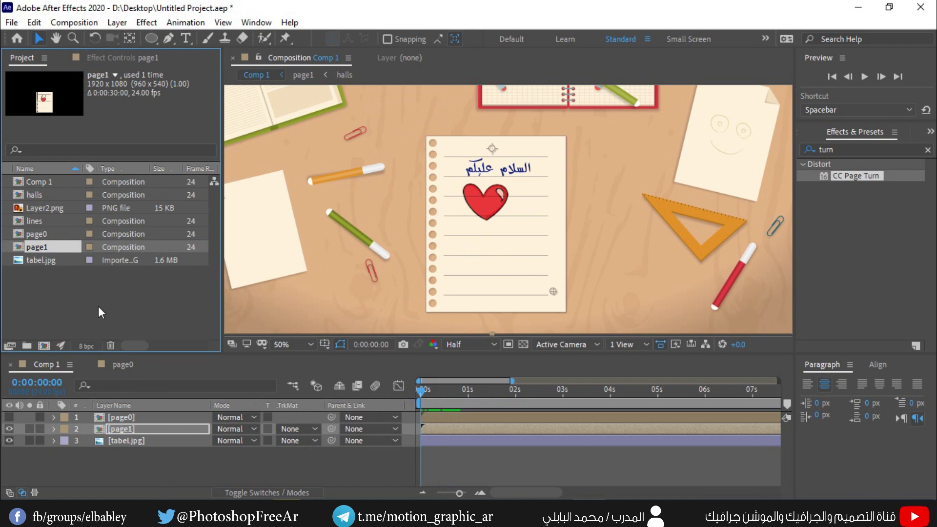
- Duplicate page1 into page2–page7 and add them as layers in Comp 1
key("ctrl+d")
key("ctrl+d")
key("ctrl+d")
key("ctrl+d")
key("ctrl+d")
key("ctrl+d")
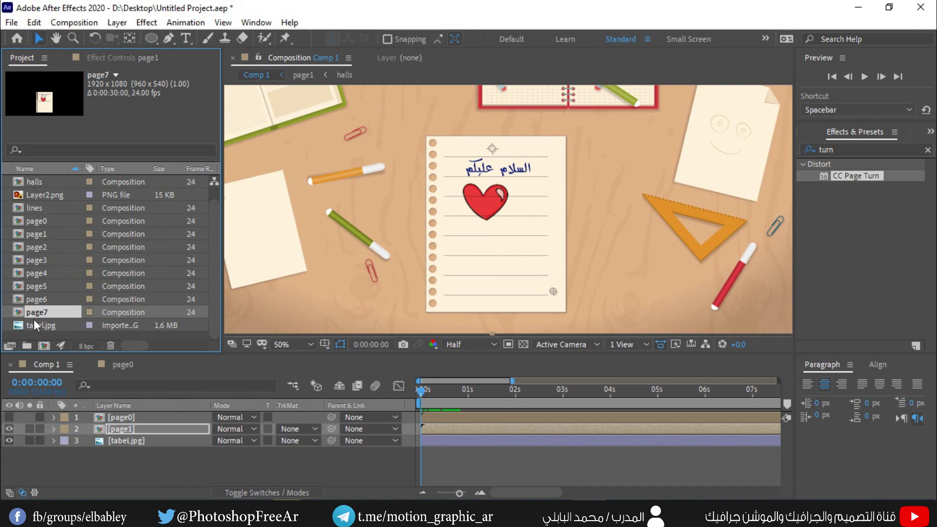
left_click(41, 246, "shift")
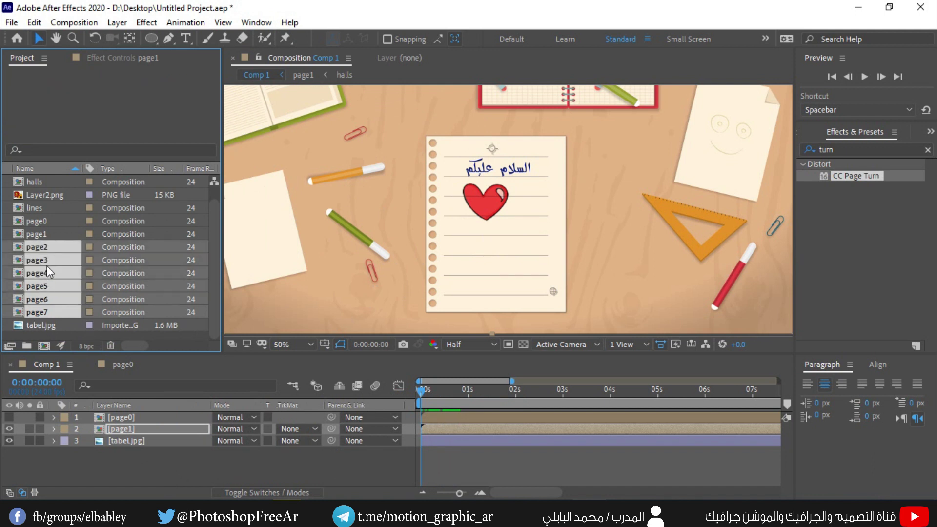
mouse_move(43, 252)
left_mouse_down()
mouse_move(98, 440)
mouse_move(102, 433)
left_mouse_up()
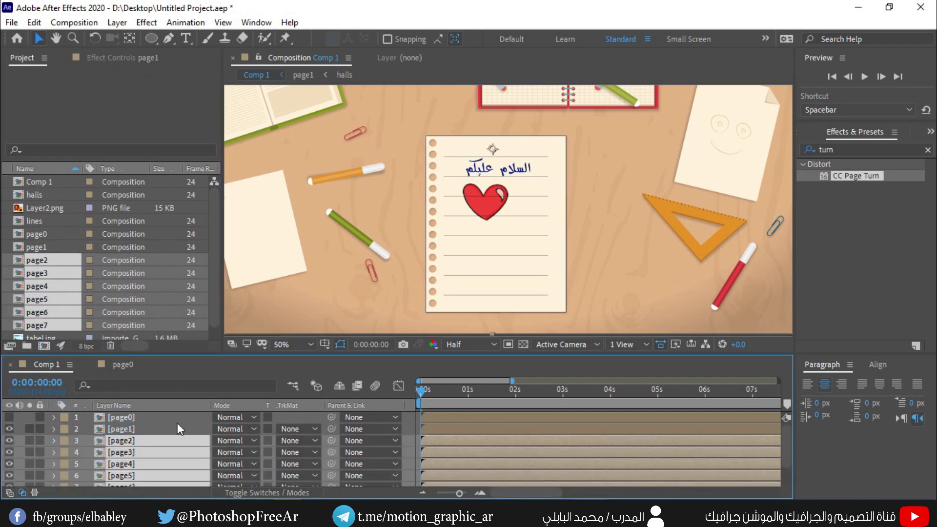
- Select the page2–page7 layers and set the preview resolution to Full
left_click(133, 440)
scroll(130, 447, "down", 2)
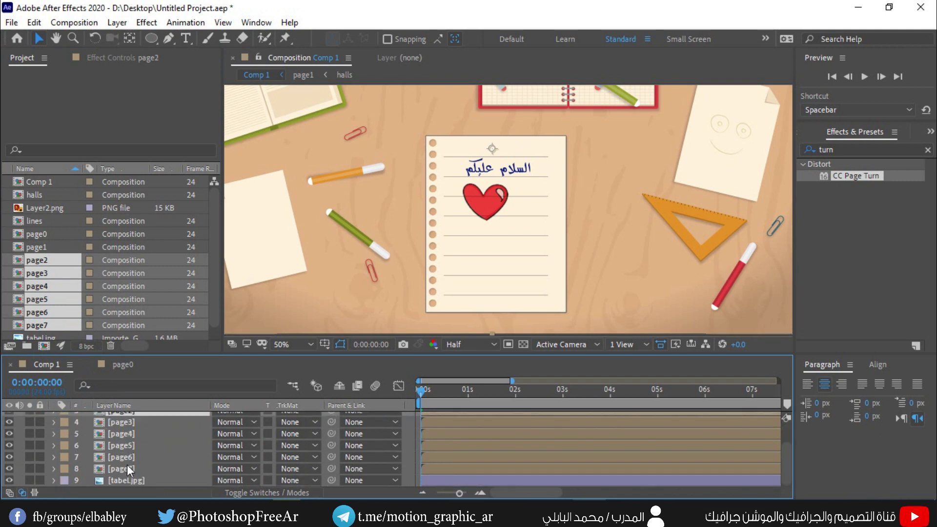
left_click(127, 470, "shift")
scroll(429, 195, "up", 2)
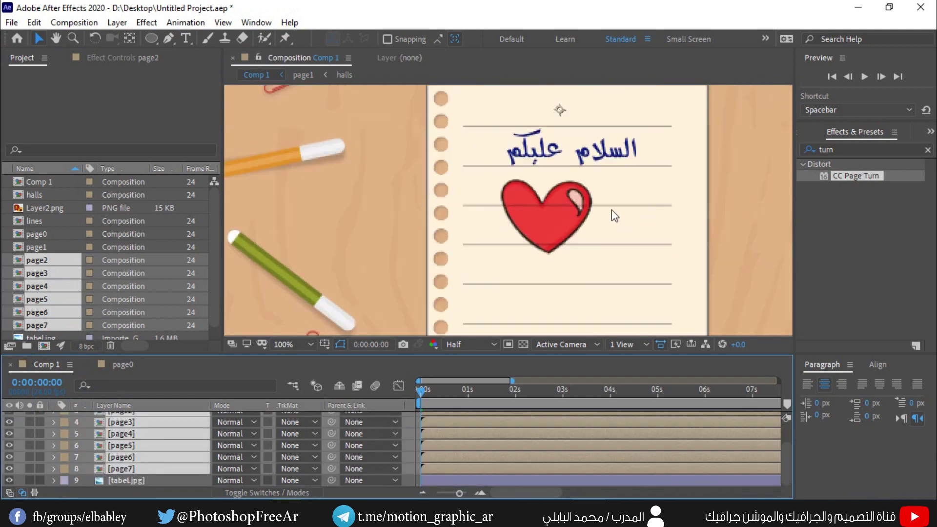
scroll(131, 441, "up", 3)
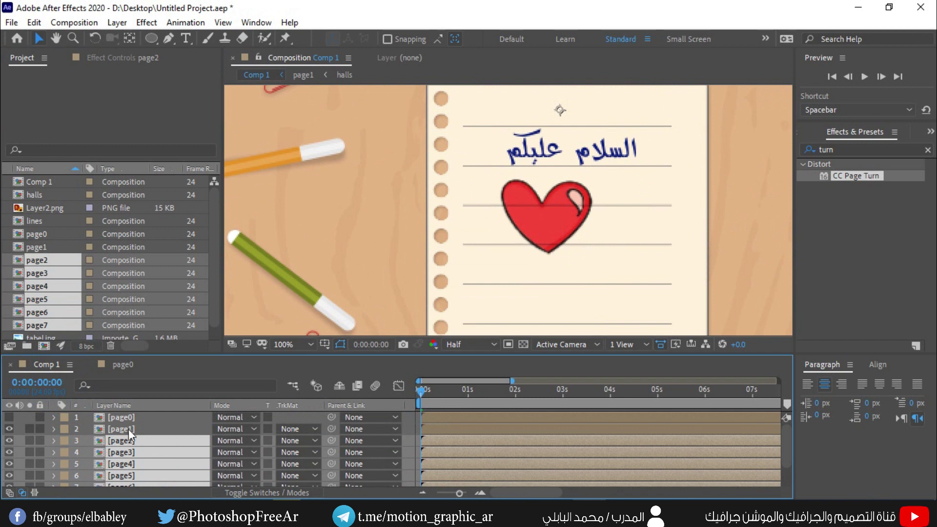
scroll(132, 438, "down", 3)
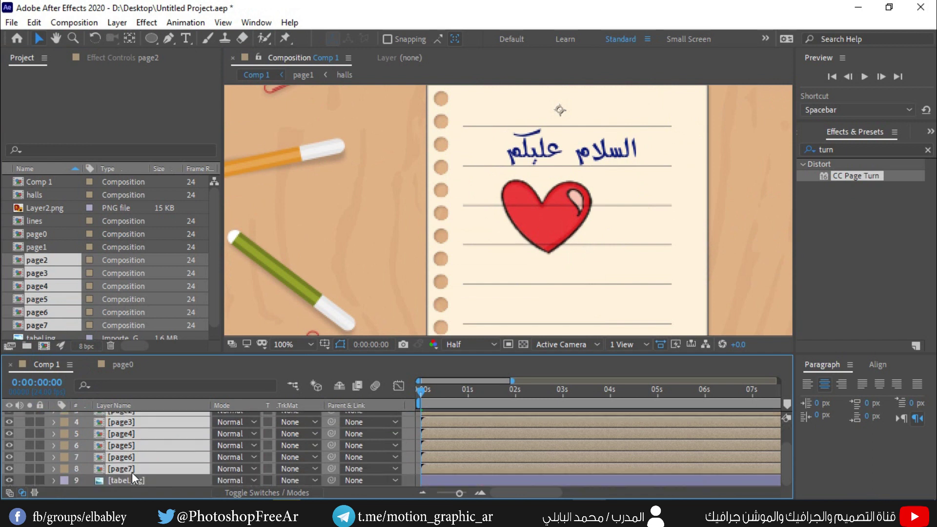
scroll(130, 470, "up", 3)
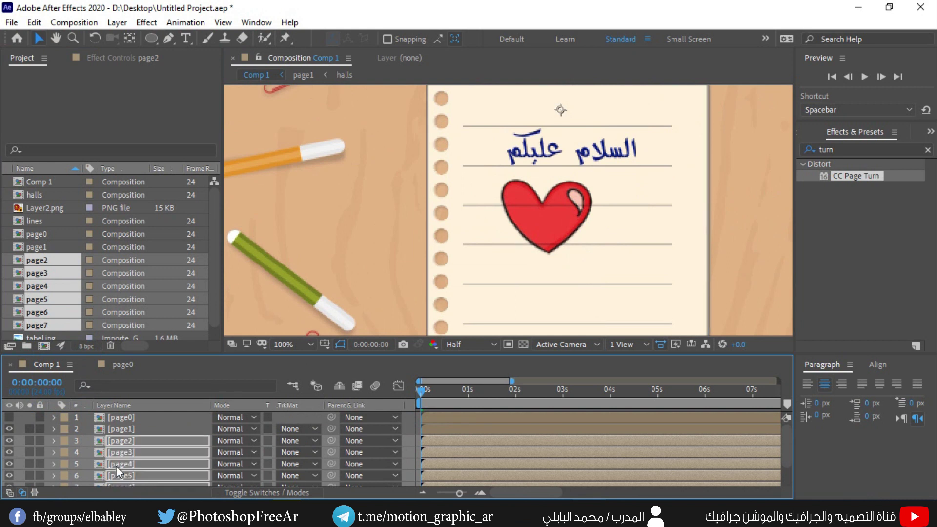
left_click(465, 345)
left_click(467, 371)
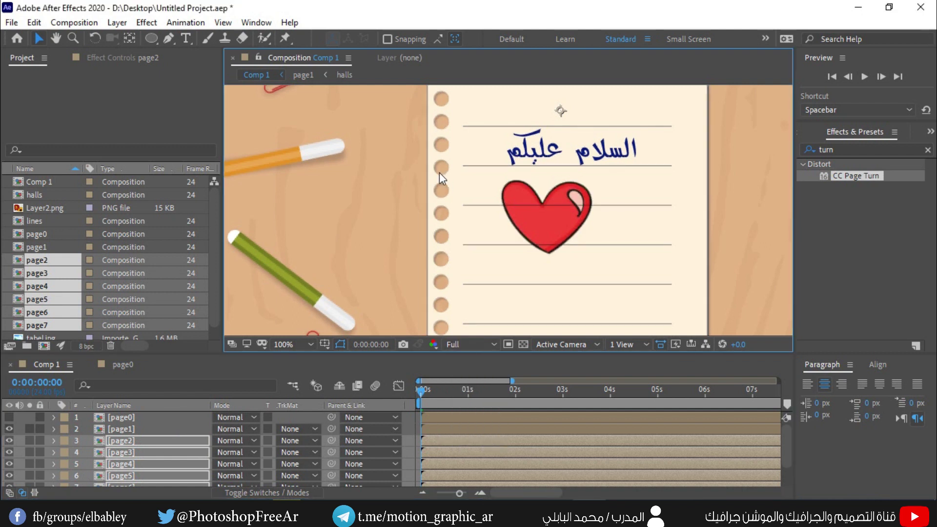
- Deselect page2 through page6, leaving only the page7 layer selected
left_click(146, 442, "ctrl")
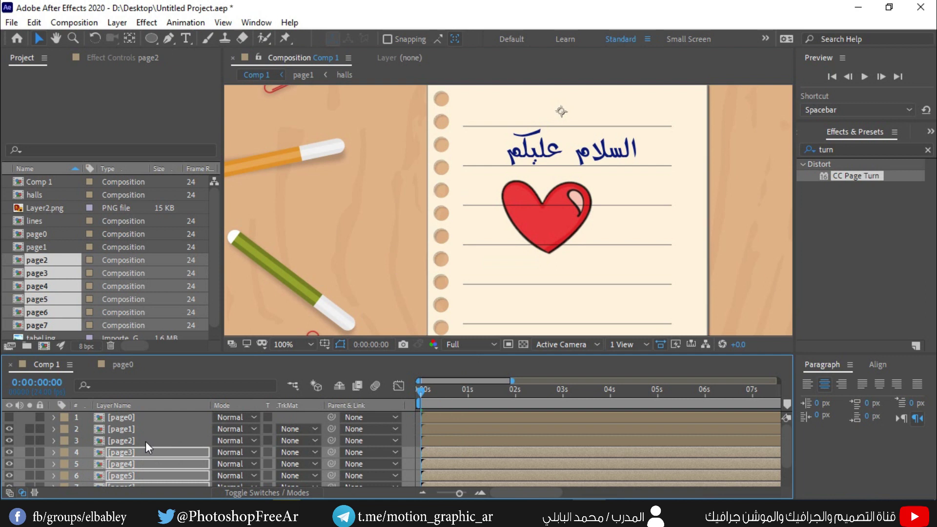
left_click(141, 452, "ctrl")
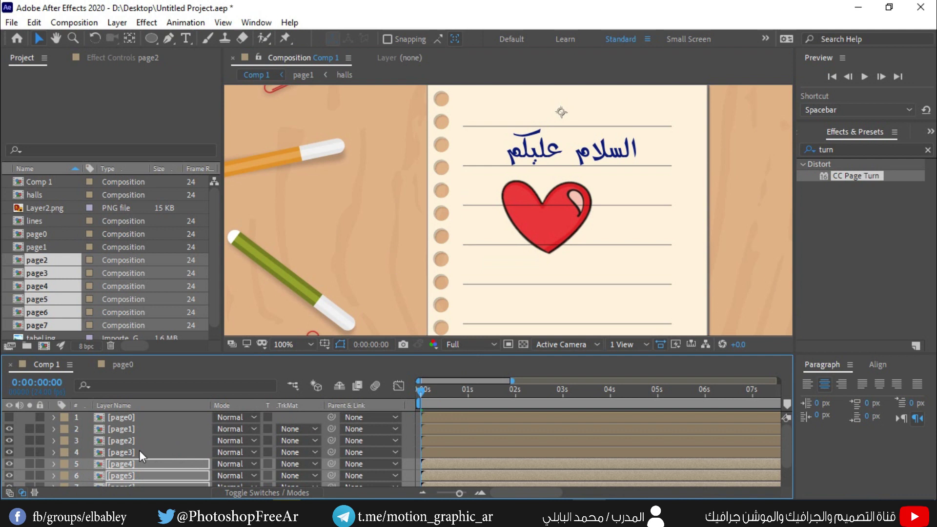
left_click(133, 464, "ctrl")
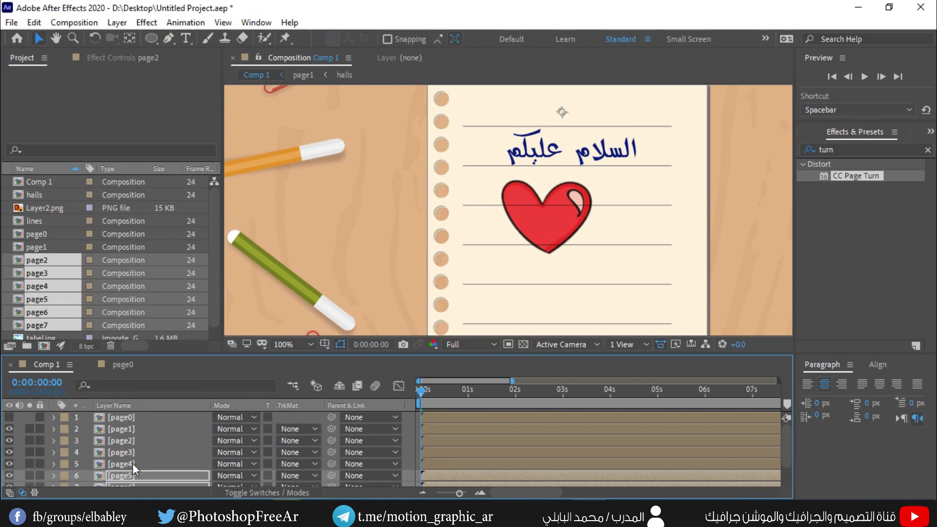
scroll(133, 464, "down", 2)
left_click(134, 442, "ctrl")
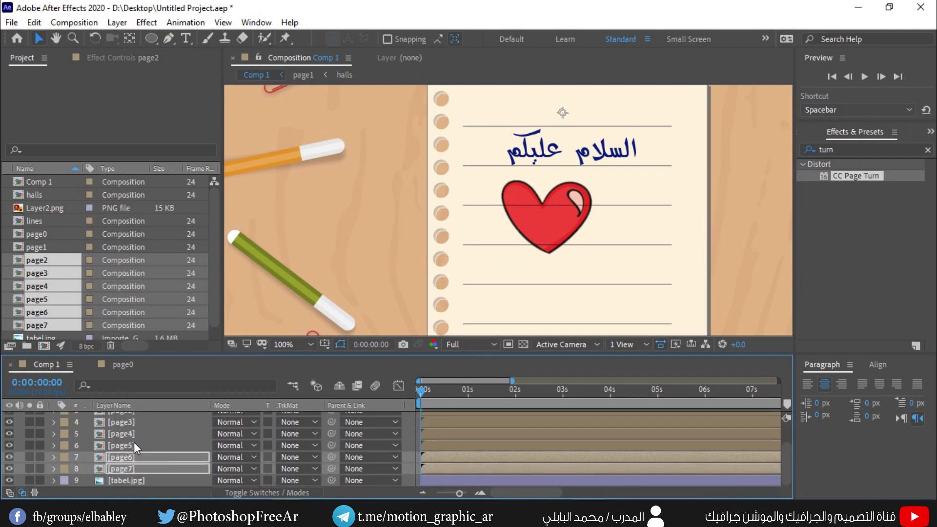
left_click(122, 457, "ctrl")
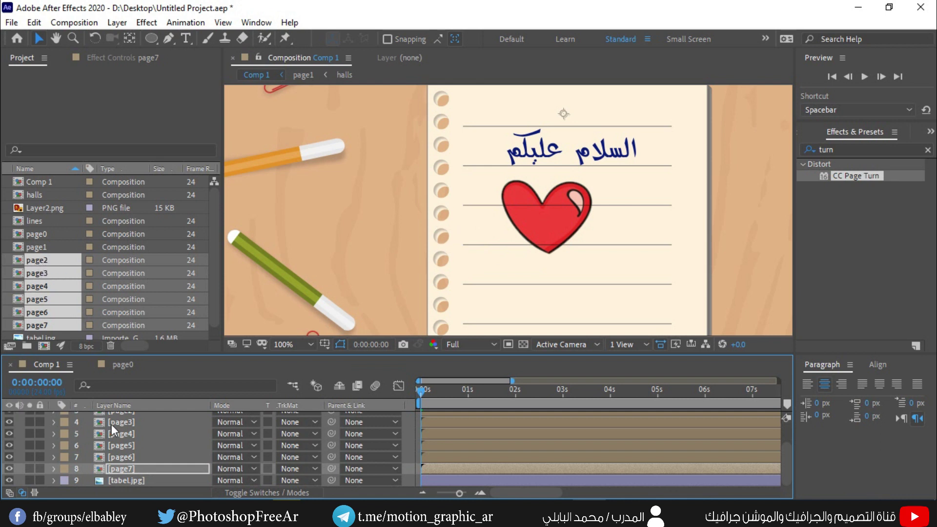
scroll(111, 424, "up", 3)
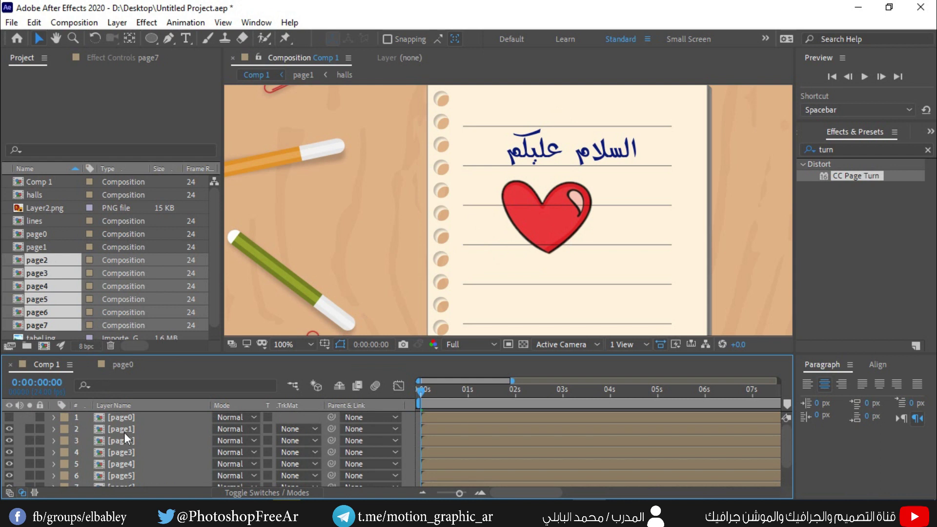
- Copy page1's Drop Shadow and CC Page Turn effects and paste them onto layers page2–page7
left_click(125, 429)
left_click(114, 57)
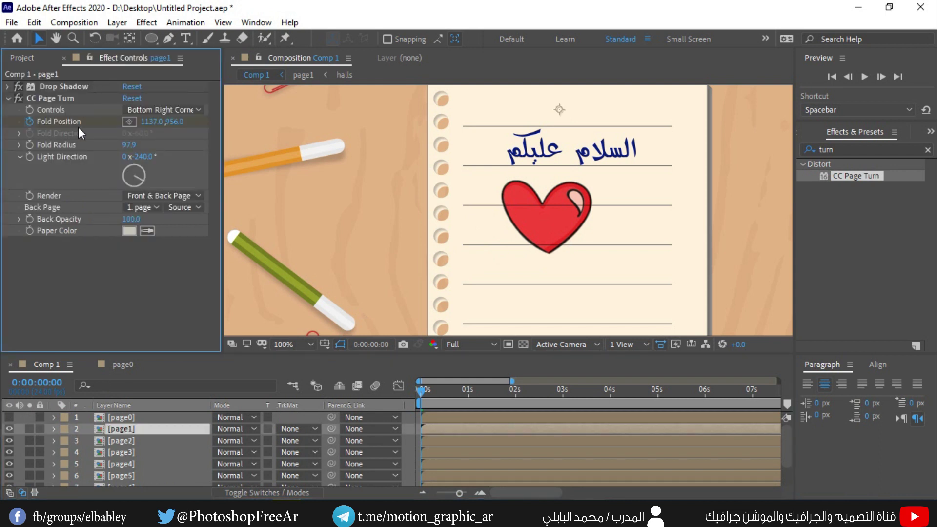
left_click(9, 99)
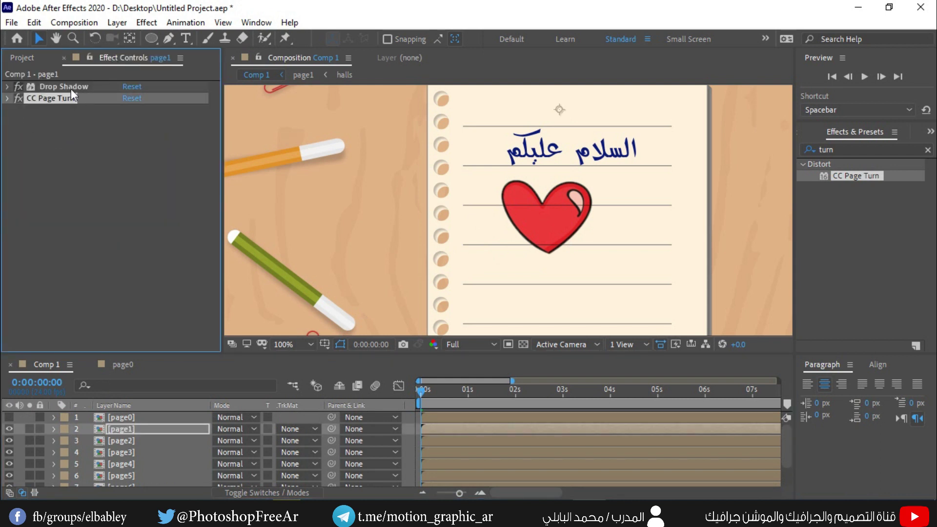
left_click(69, 88, "ctrl")
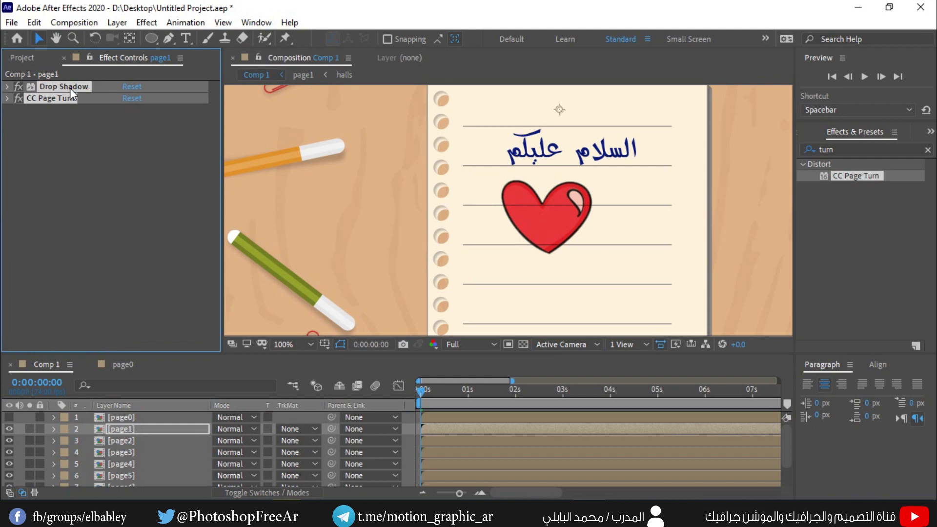
left_click(120, 442)
scroll(121, 459, "down", 2)
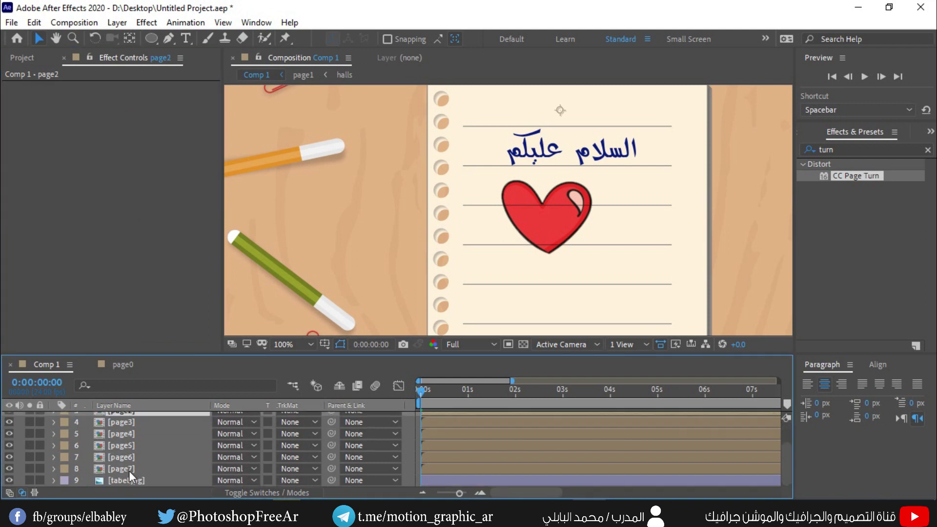
left_click(129, 469, "shift")
key("ctrl+v")
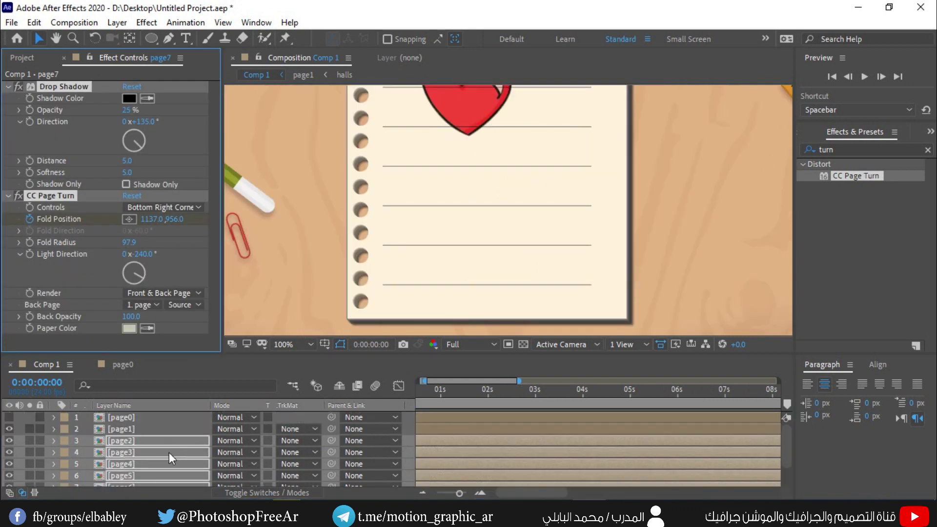
left_click(135, 430)
scroll(151, 467, "down", 3)
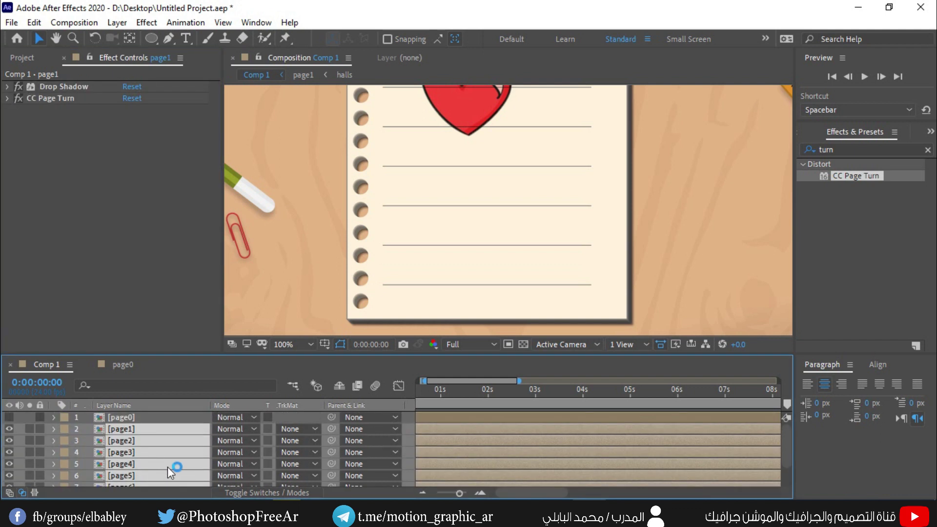
- Reveal the page layers' Fold Position keyframes and shift the lower pages' keyframes later
left_click(136, 430, "shift")
key("u")
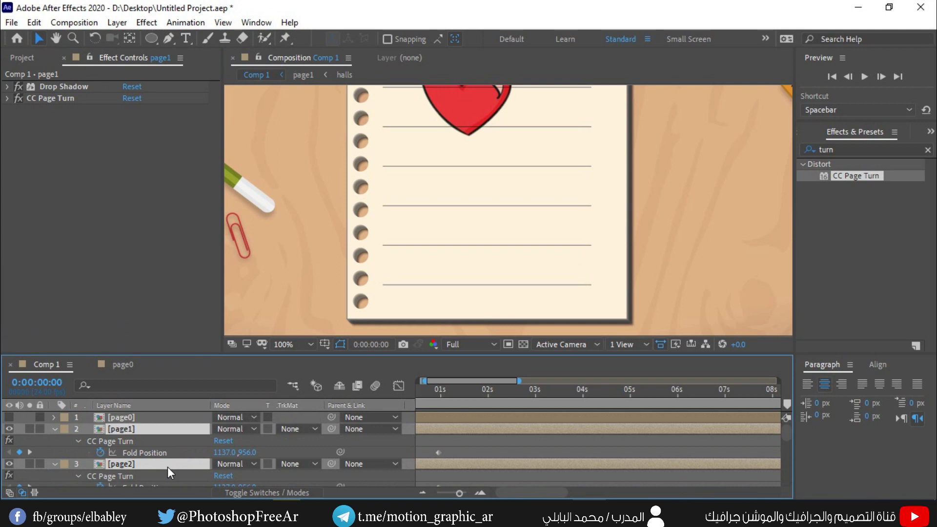
scroll(455, 473, "left", 2)
scroll(432, 452, "down", 1)
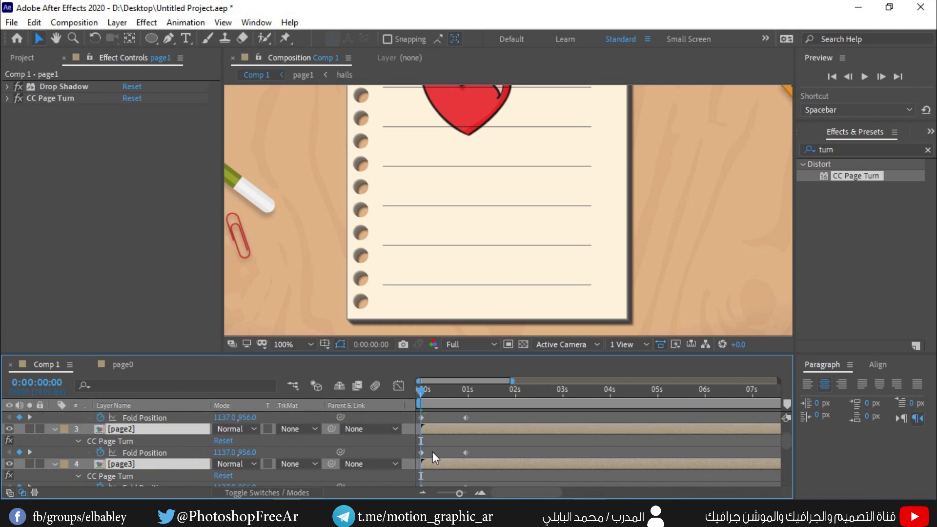
left_click_drag(468, 353, 486, 210)
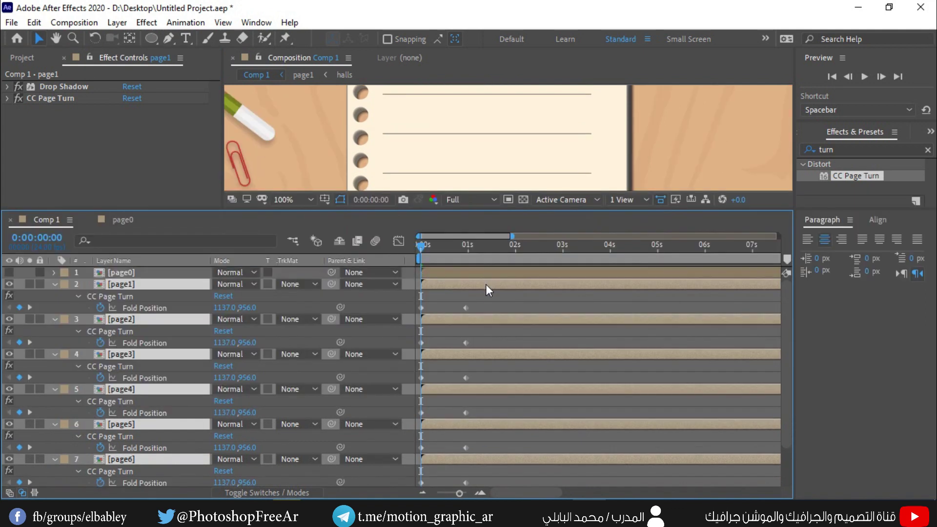
left_click_drag(487, 304, 415, 488)
mouse_move(387, 518)
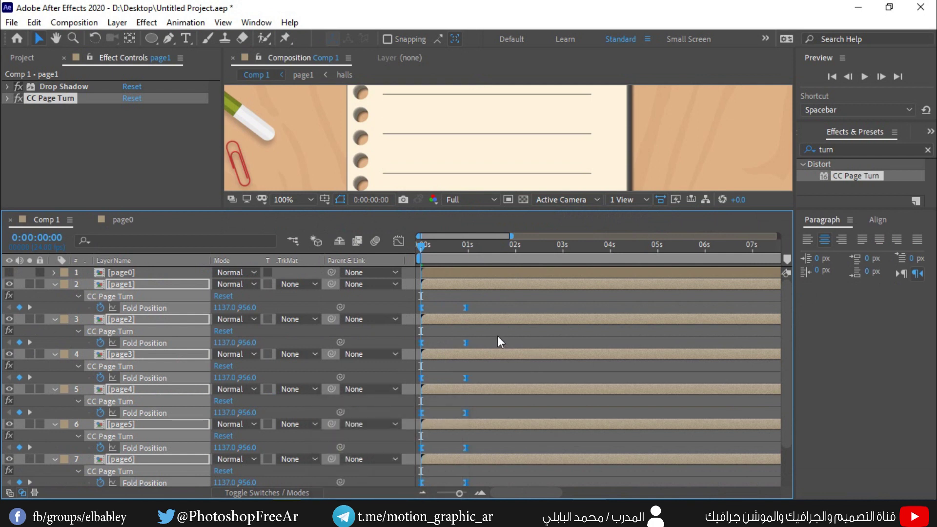
left_click_drag(496, 337, 428, 486)
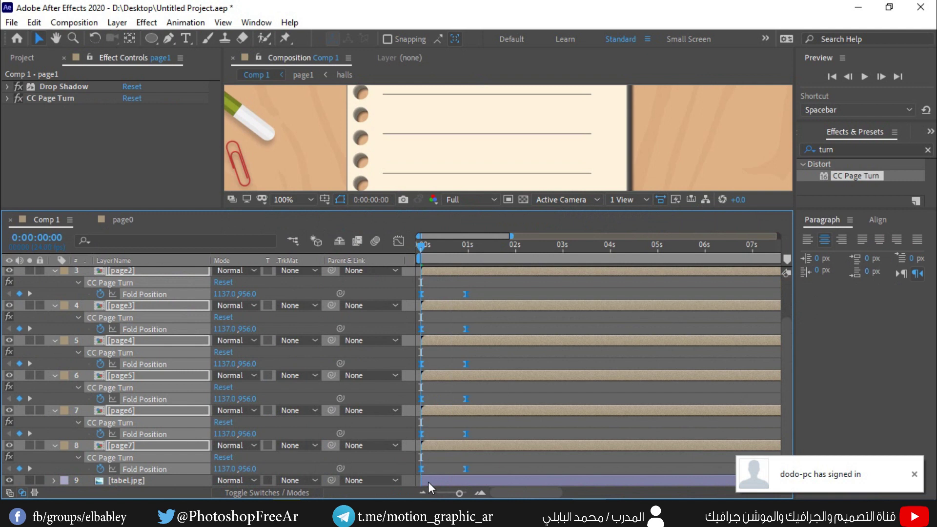
left_click_drag(466, 471, 500, 465)
scroll(496, 435, "up", 1)
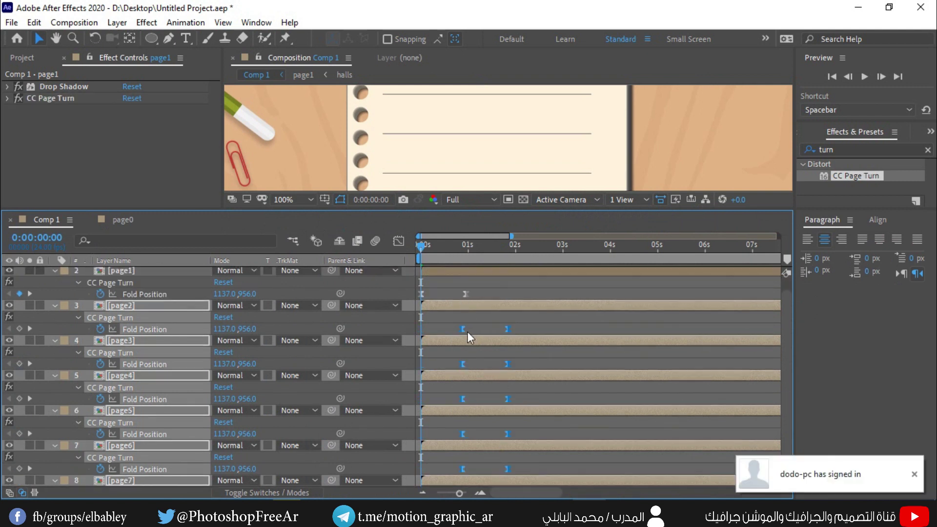
left_click_drag(468, 337, 470, 336)
- Delay the page3–page7 turns by one second and page4–page7 by another second
mouse_move(537, 362)
left_mouse_down()
mouse_move(453, 483)
mouse_move(511, 469)
left_mouse_up()
mouse_move(592, 389)
left_mouse_down()
mouse_move(484, 481)
mouse_move(559, 471)
left_mouse_up()
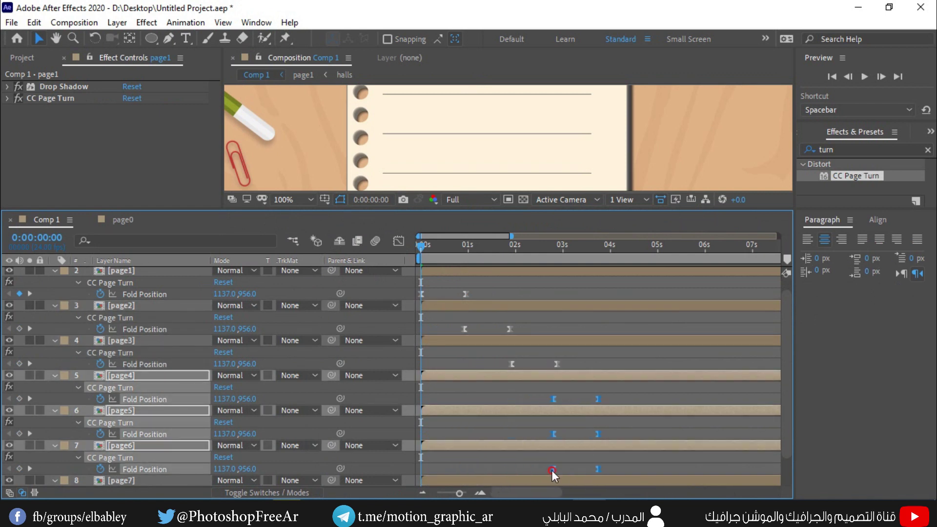
mouse_move(637, 428)
left_mouse_down()
mouse_move(537, 479)
mouse_move(647, 471)
left_mouse_up()
- Enlarge the composition view and preview the staggered page-turn animation
scroll(486, 410, "up", 1)
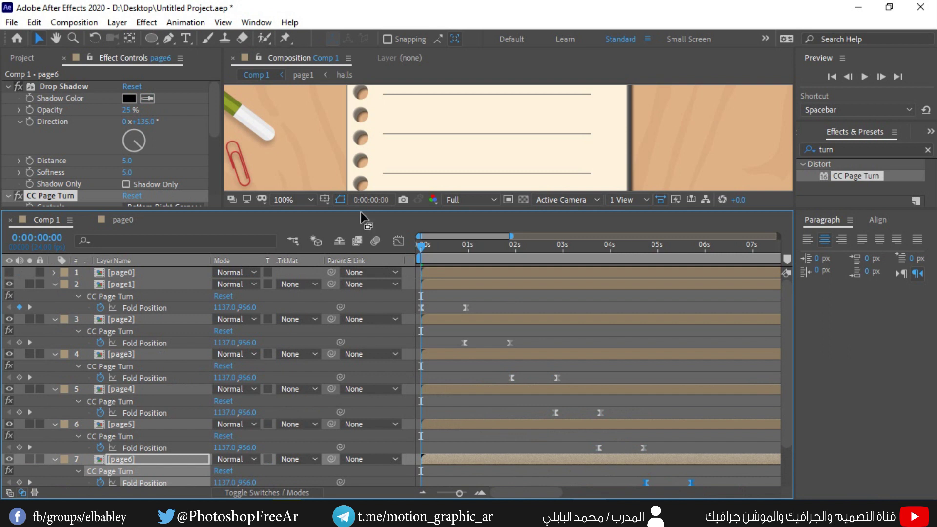
left_click_drag(362, 214, 362, 388)
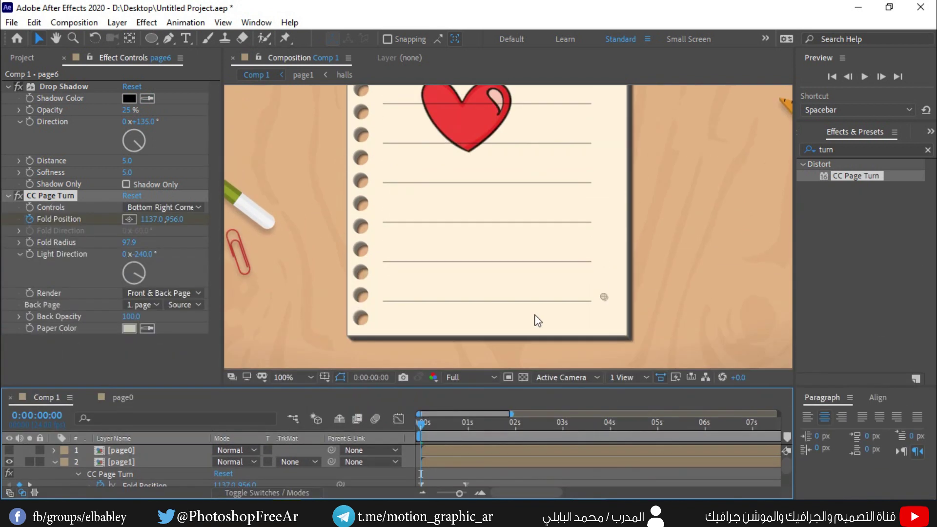
scroll(512, 237, "down", 2)
left_click(864, 77)
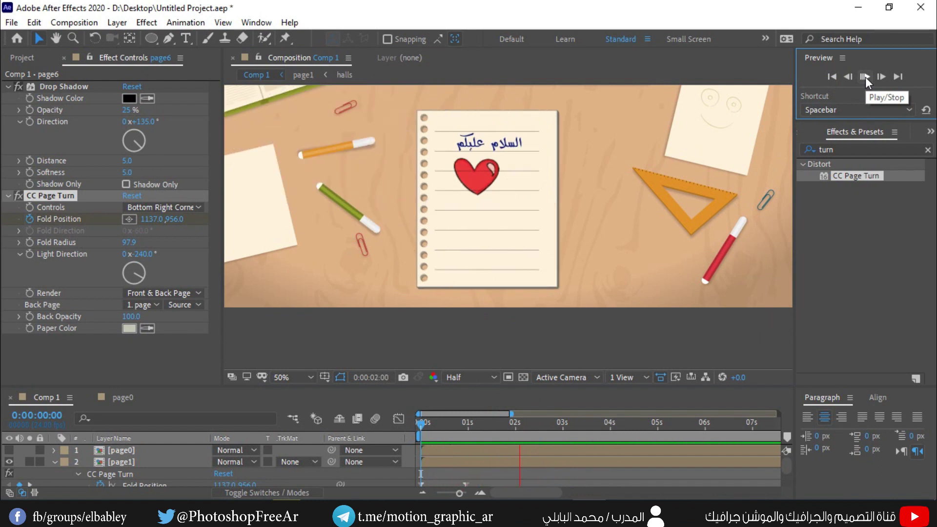
left_click(866, 77)
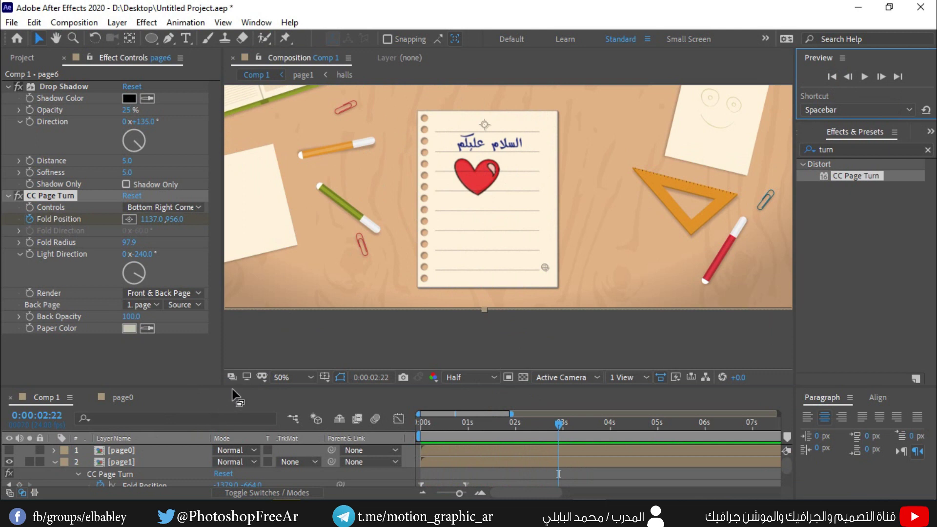
- Collapse the page-turn properties of the page1, page2 and page3 layers
left_click_drag(233, 396, 230, 284)
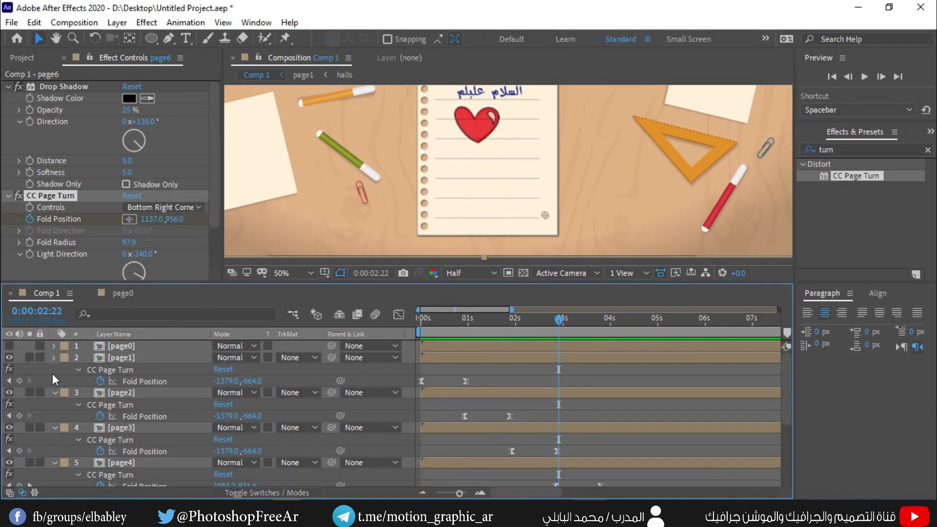
left_click(53, 358)
left_click(55, 370)
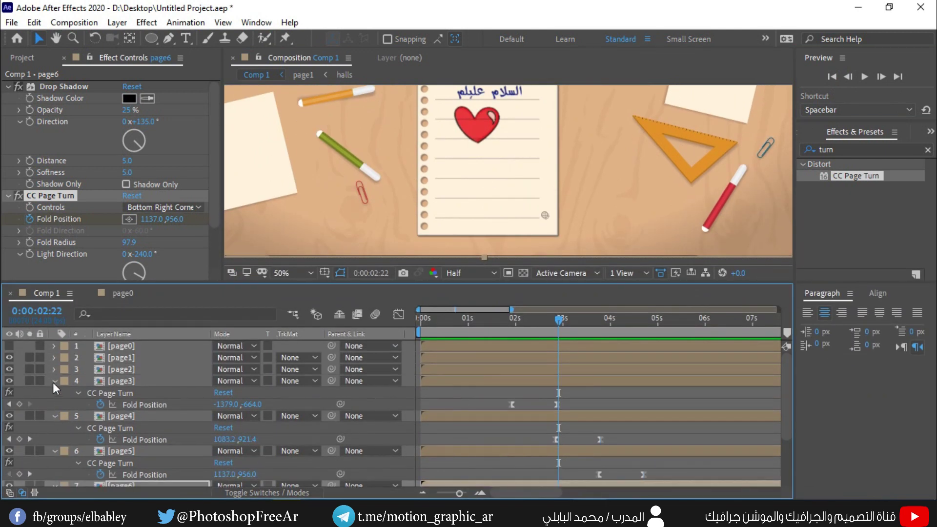
left_click(54, 381)
- Edit a page precomp's caption text, then play the page stack in Comp 1
left_click(54, 393)
double_click(125, 383)
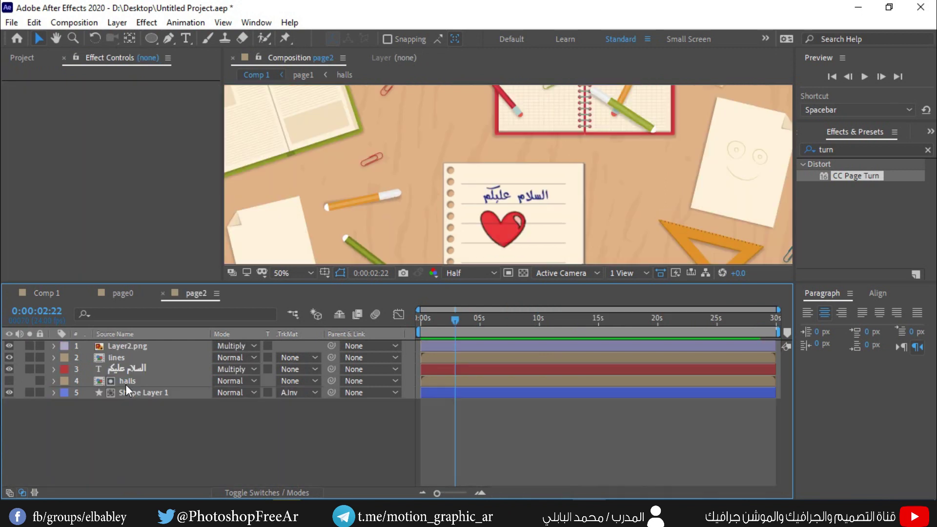
double_click(130, 369)
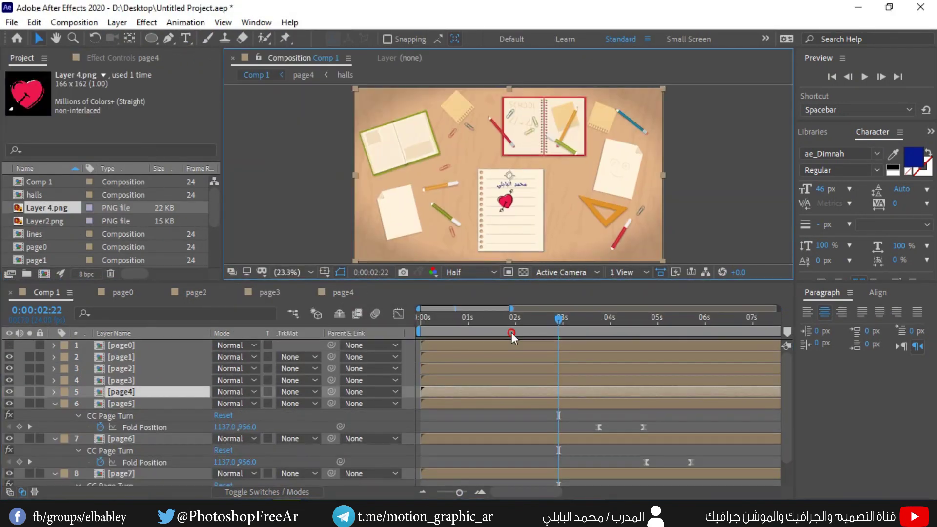
left_click(869, 77)
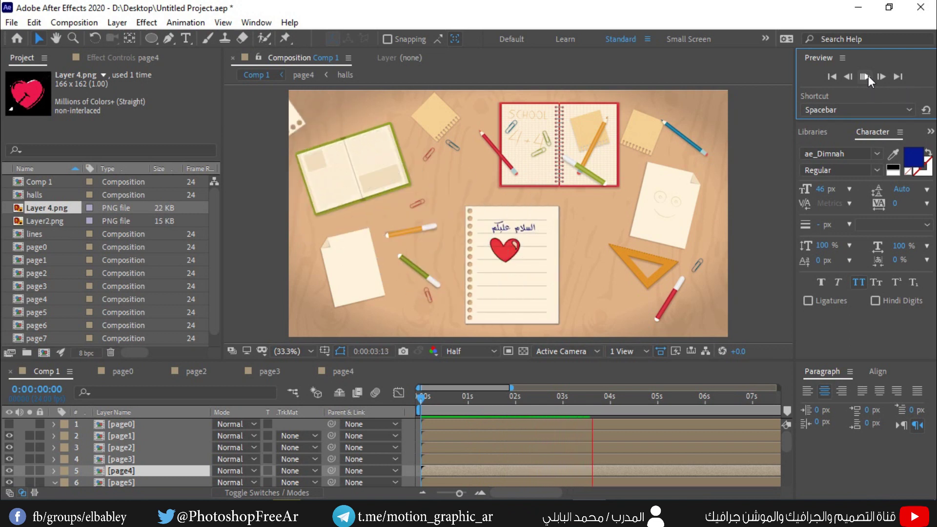
- Set the work area end at 0:00:06:00 and replay the staggered page-turn preview
left_click(869, 77)
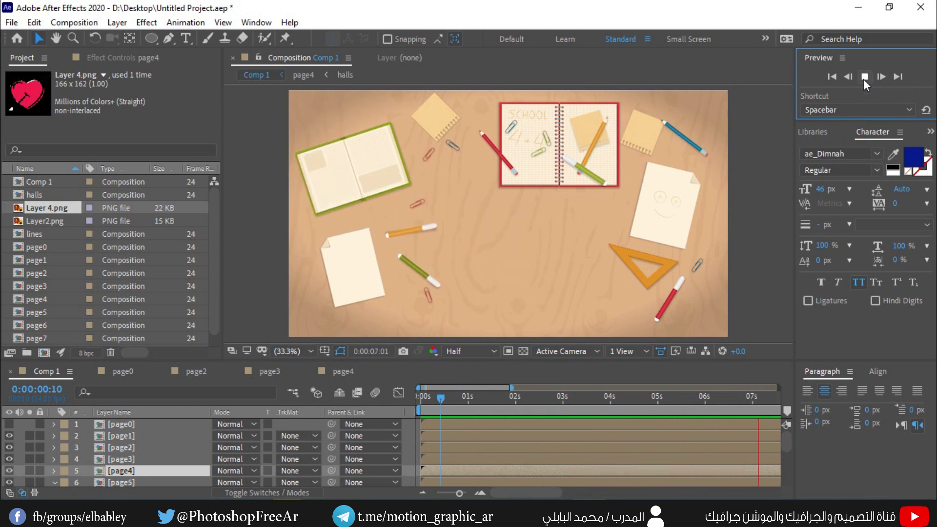
left_click(864, 76)
left_click_drag(528, 406, 517, 420)
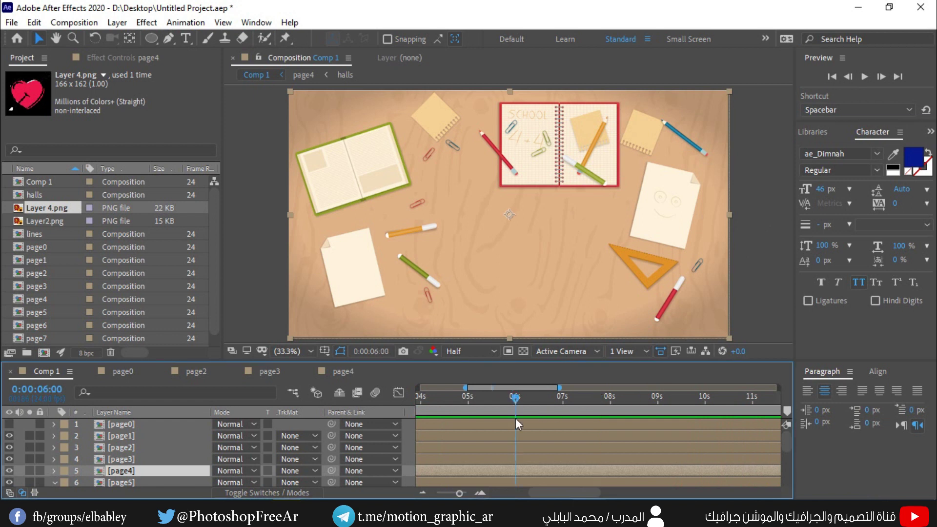
key("n")
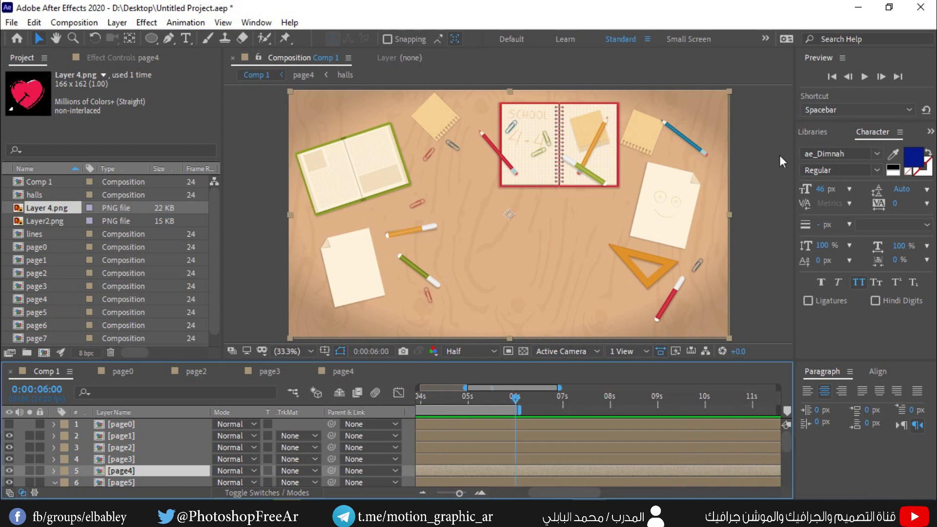
left_click(865, 76)
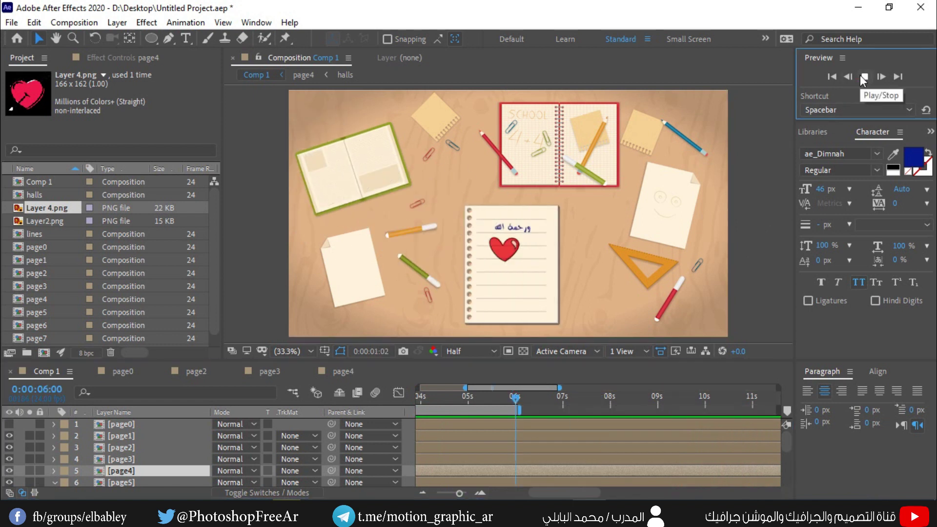